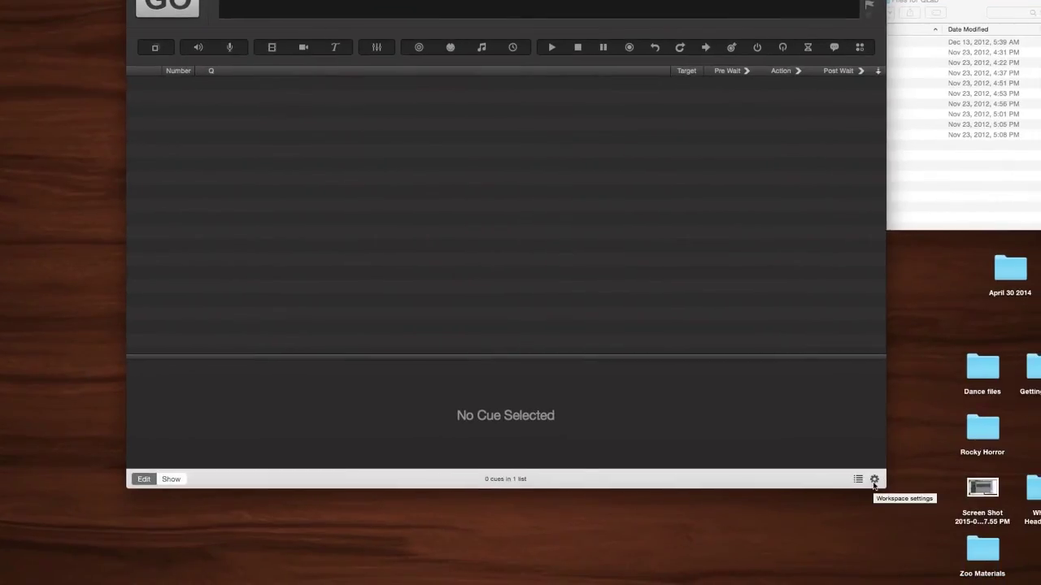
Untick 'Auto-number new cues with increment' in the workspace's General settings and close them.
left_click(874, 479)
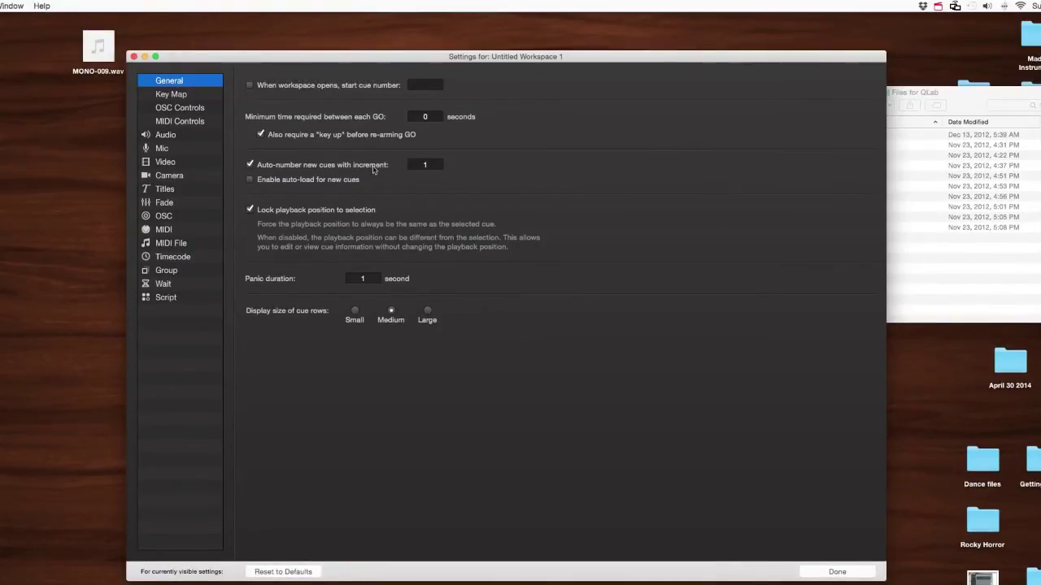
left_click(250, 164)
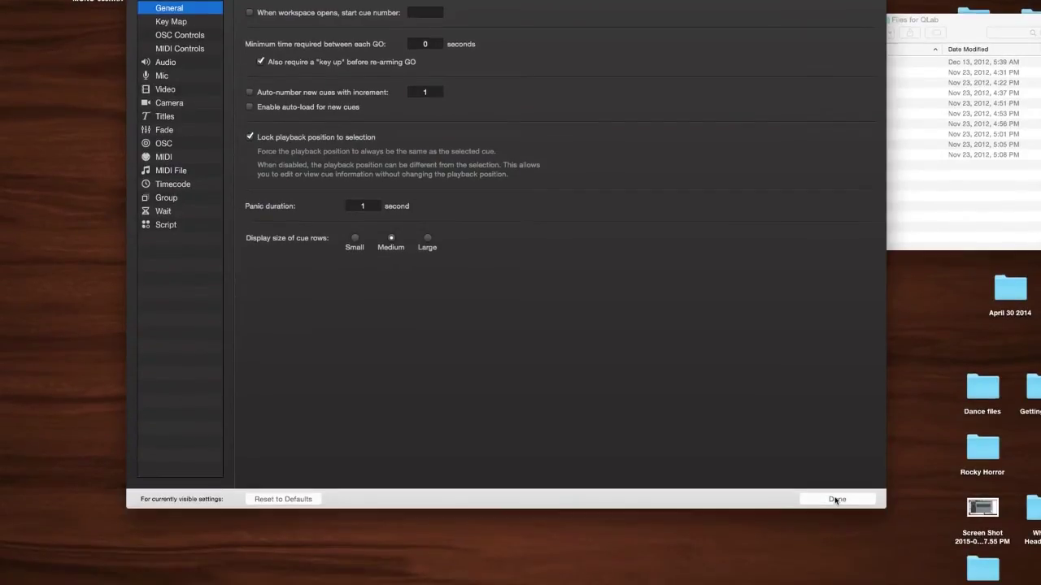
left_click(836, 499)
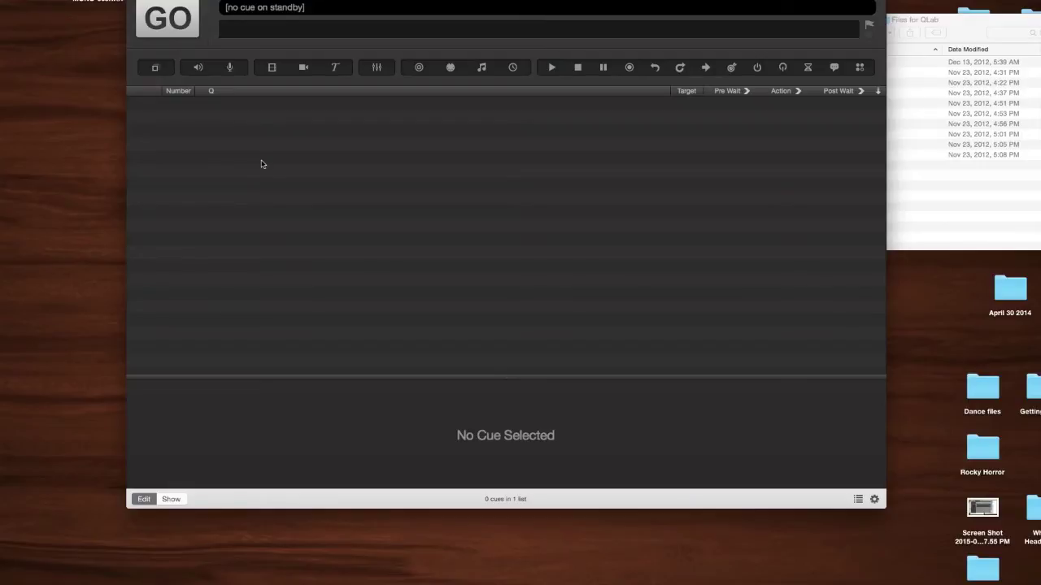
Add a new group cue and give it the number .5.
key("super+0")
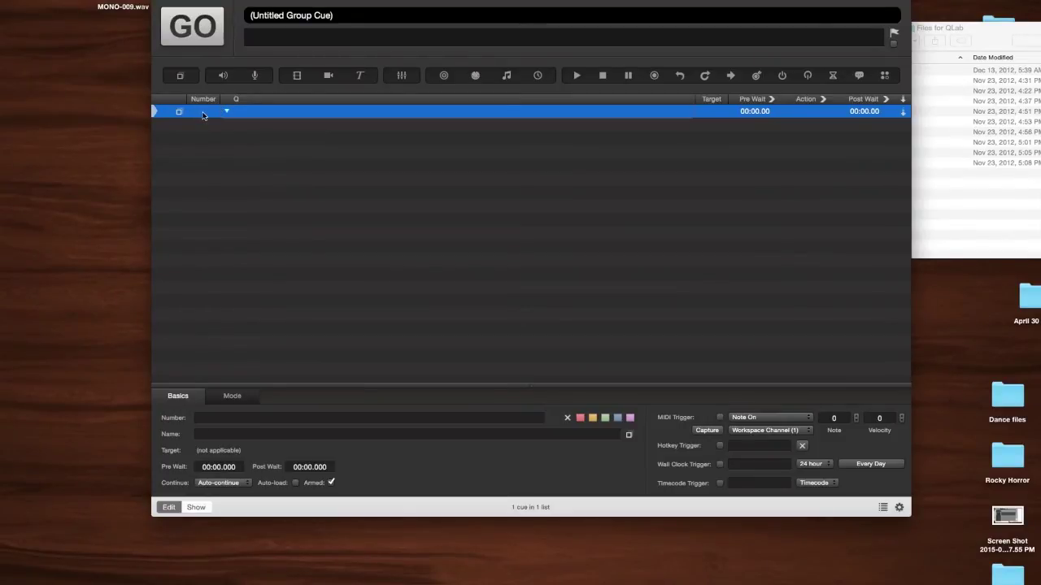
double_click(201, 112)
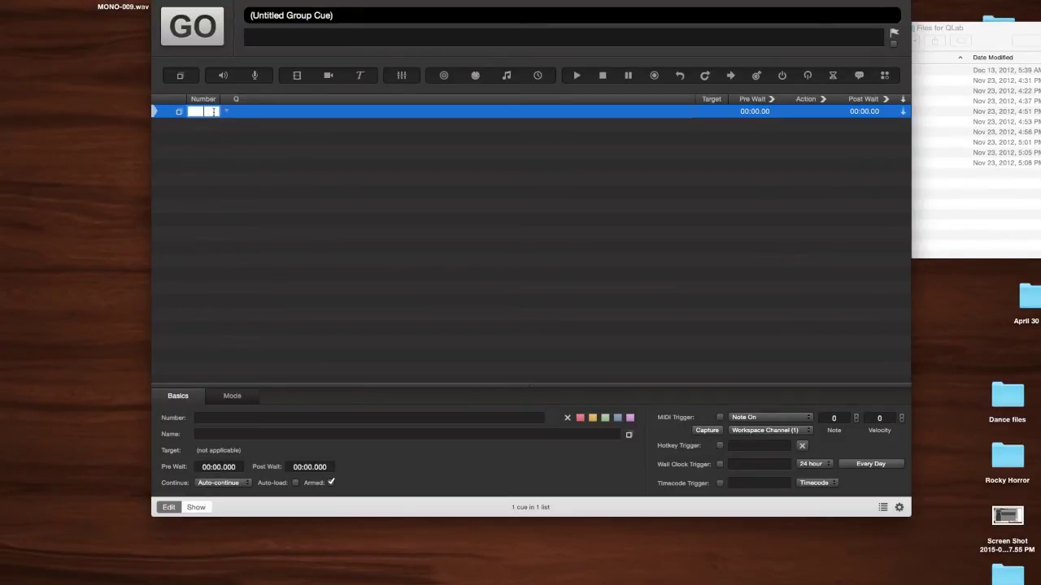
type(".5")
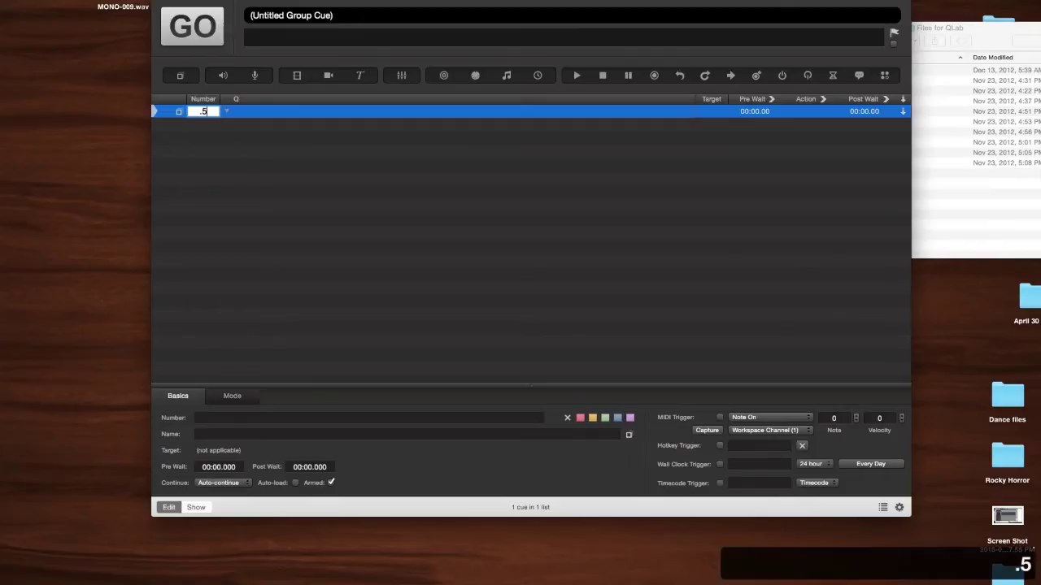
key("Return")
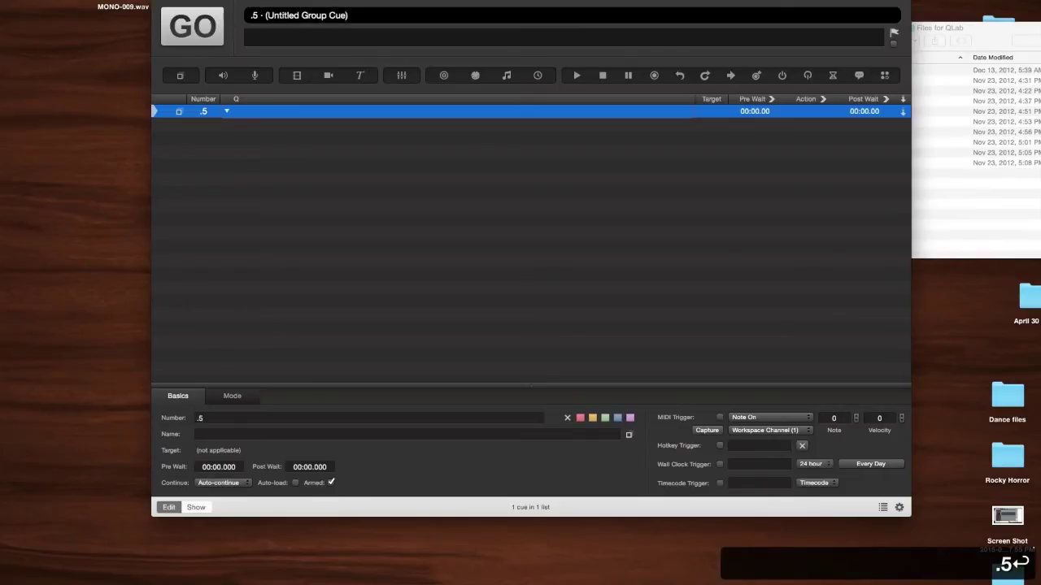
key("n")
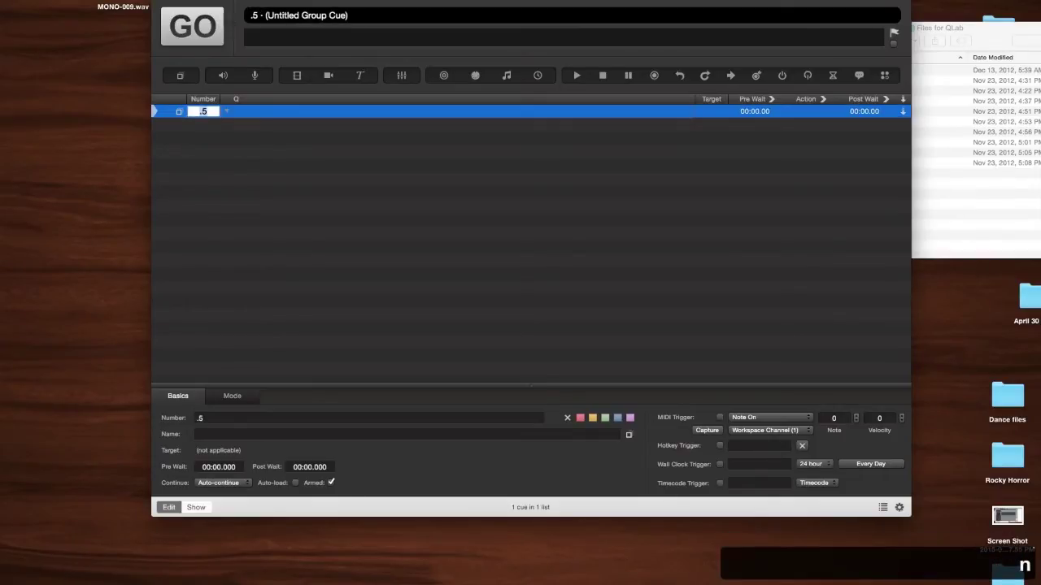
type(".5")
key("Return")
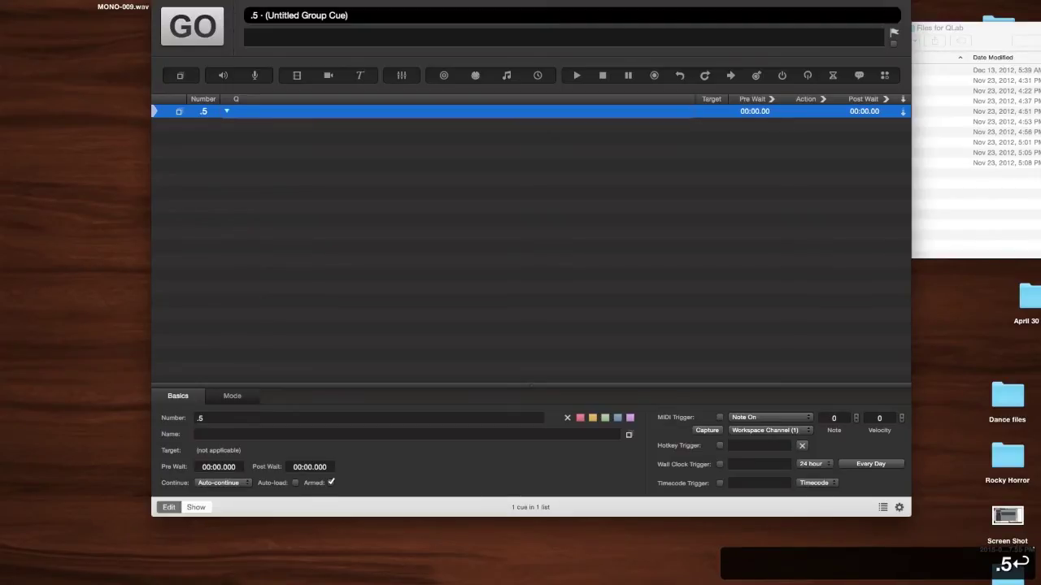
Name the group cue 'Preshow Music'.
key("q")
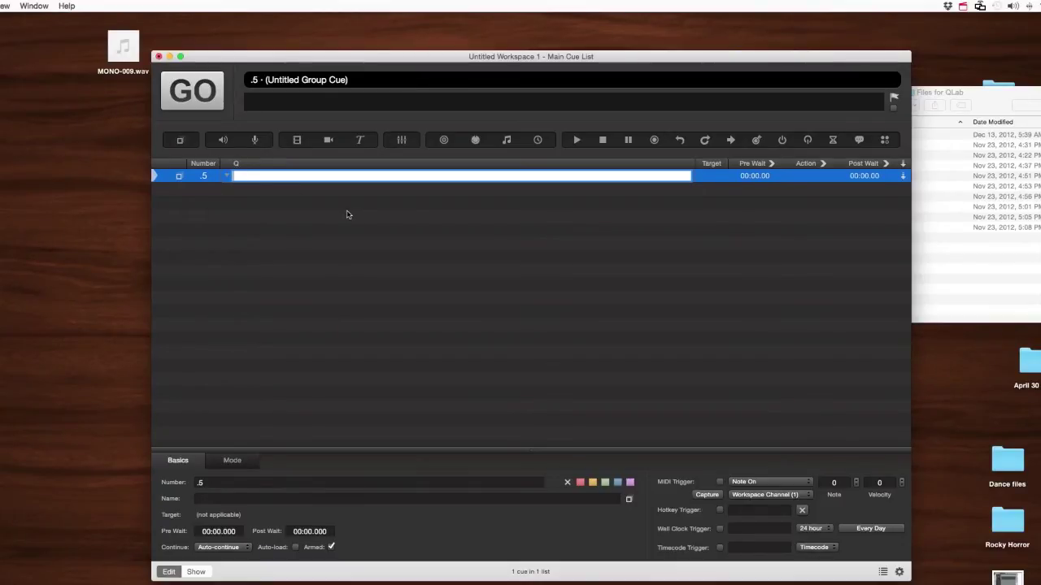
type("Preshow Musi")
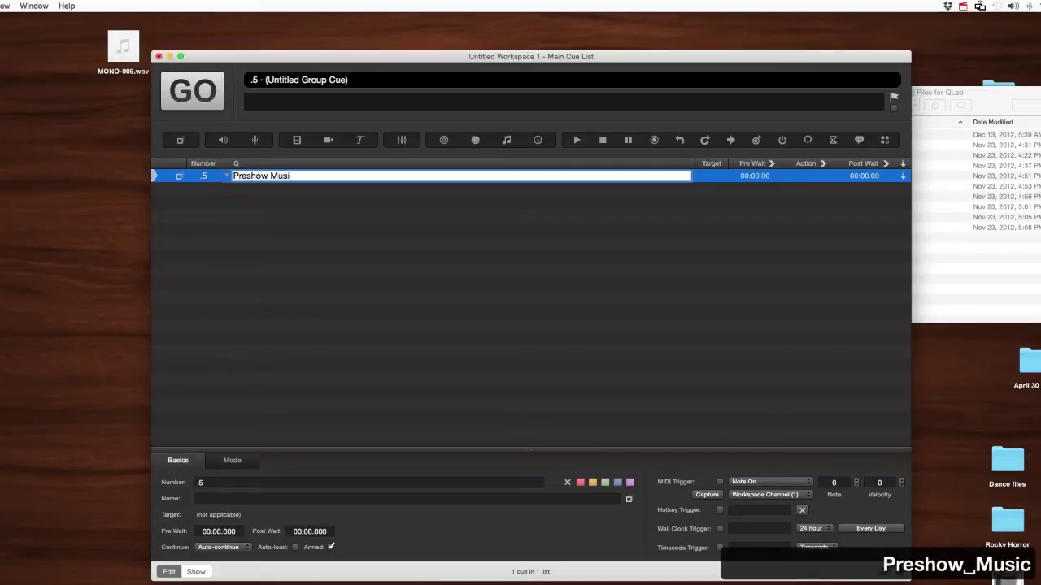
type("c")
key("Return")
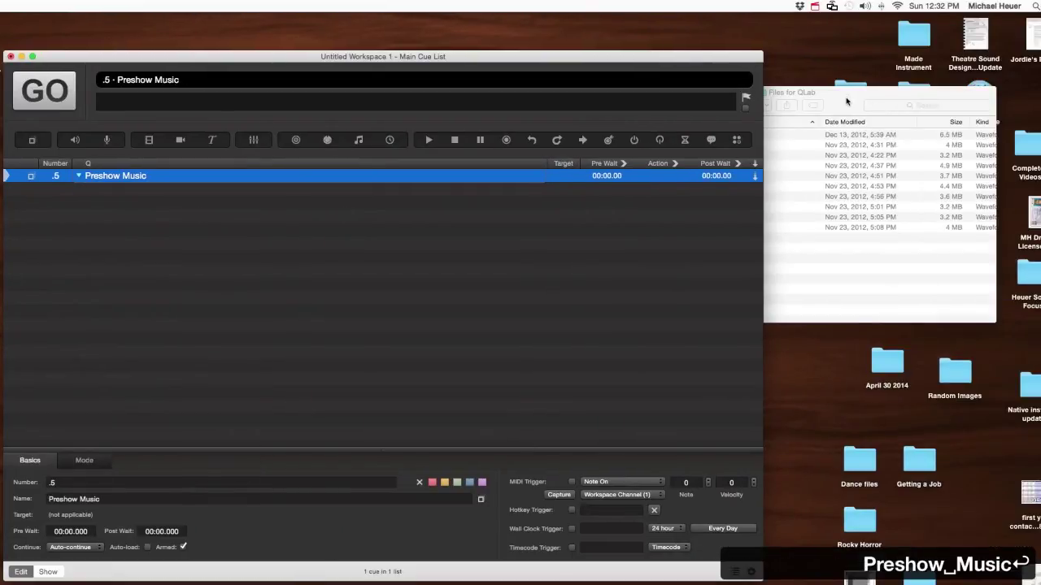
Drag Act 1 Scene 1–10.wav from the Files for QLab Finder window into the Preshow Music group.
left_click(994, 104)
left_click(723, 136)
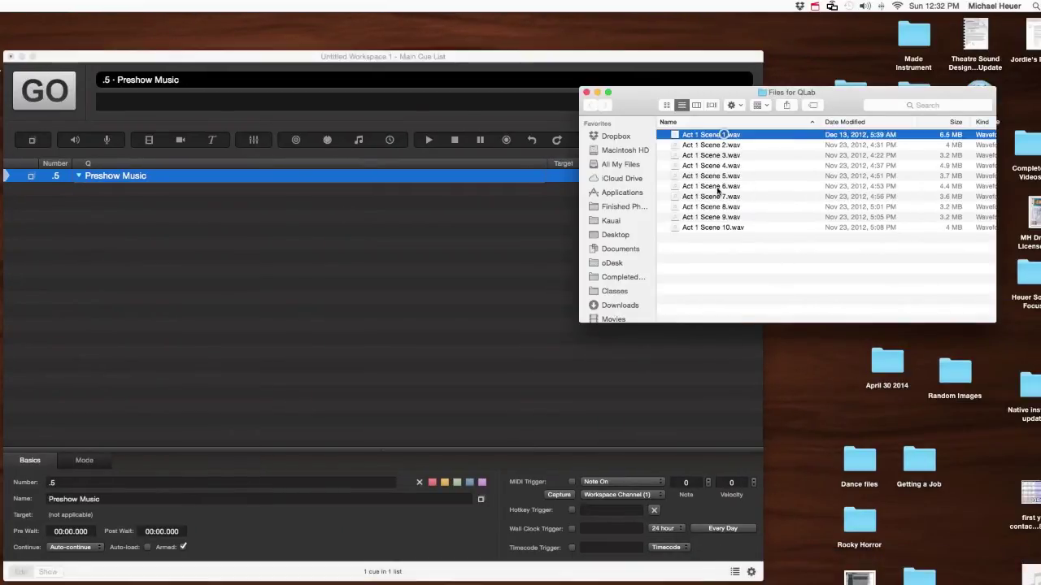
left_click(705, 228, "shift")
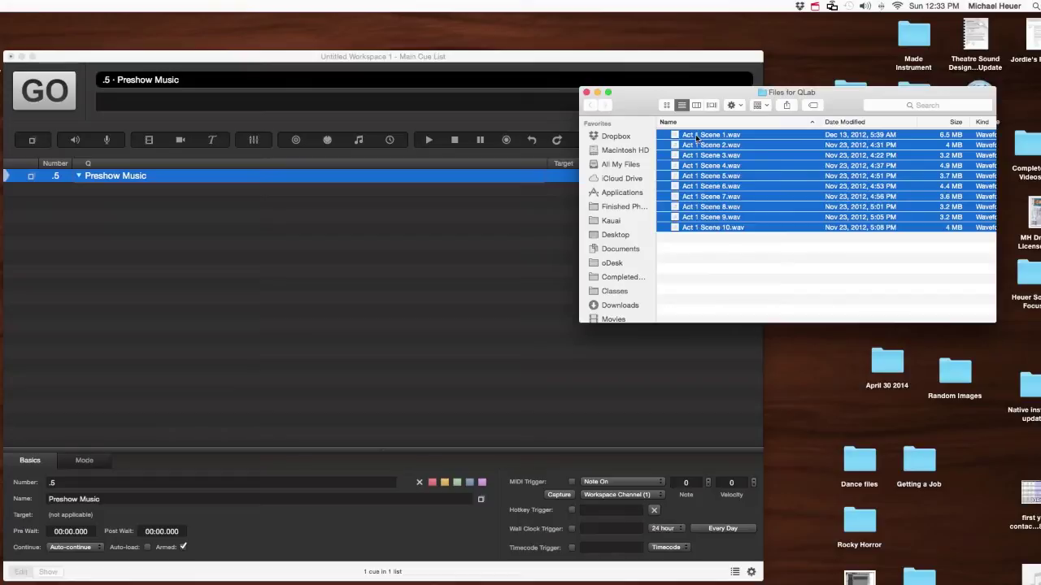
left_click_drag(697, 137, 179, 183)
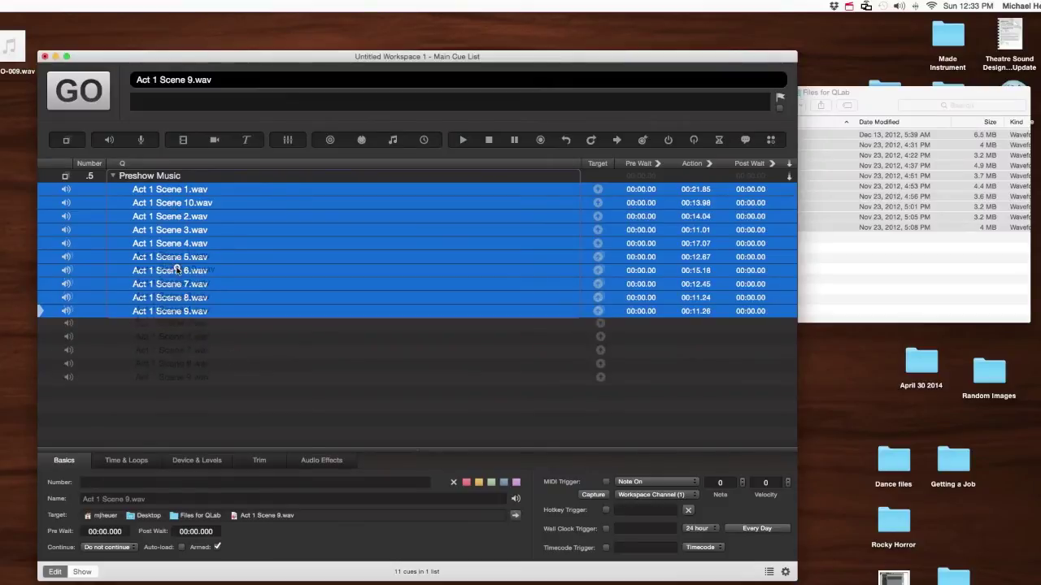
left_click(222, 375)
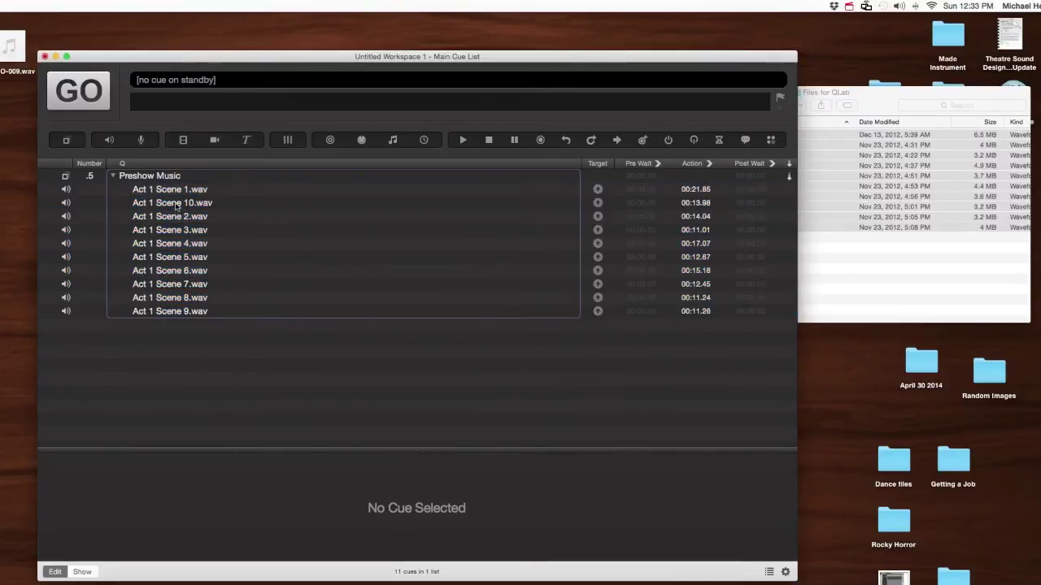
Move the Act 1 Scene 10.wav cue below Act 1 Scene 9.wav at the group's end.
left_click_drag(180, 205, 186, 318)
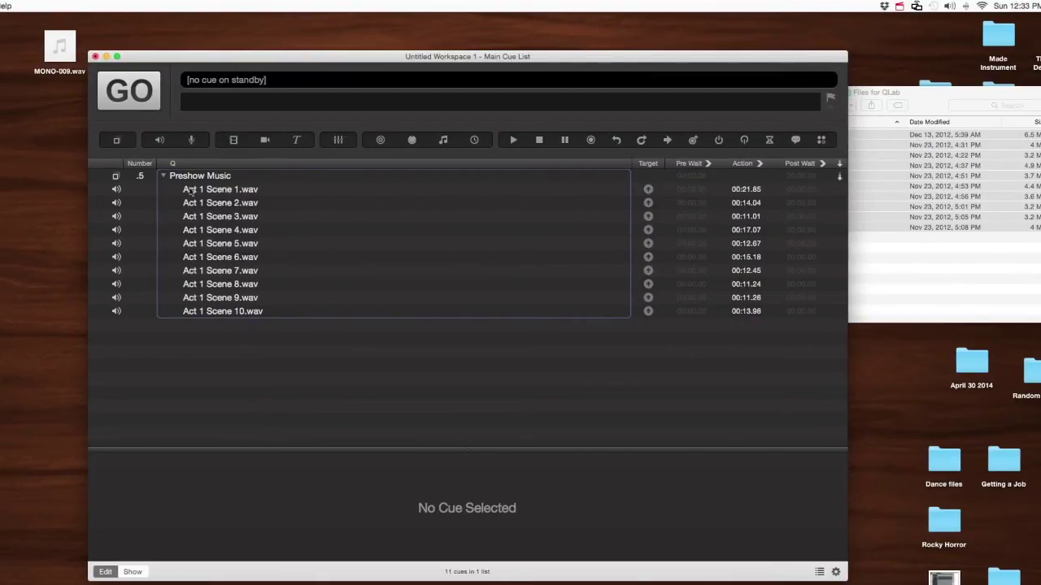
left_click_drag(214, 307, 289, 319)
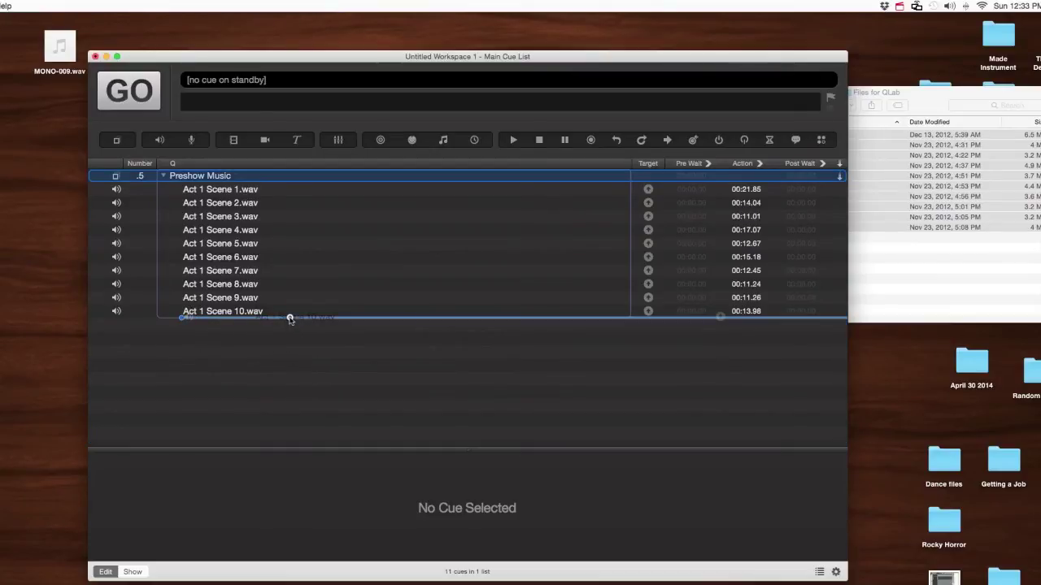
left_click_drag(289, 319, 268, 314)
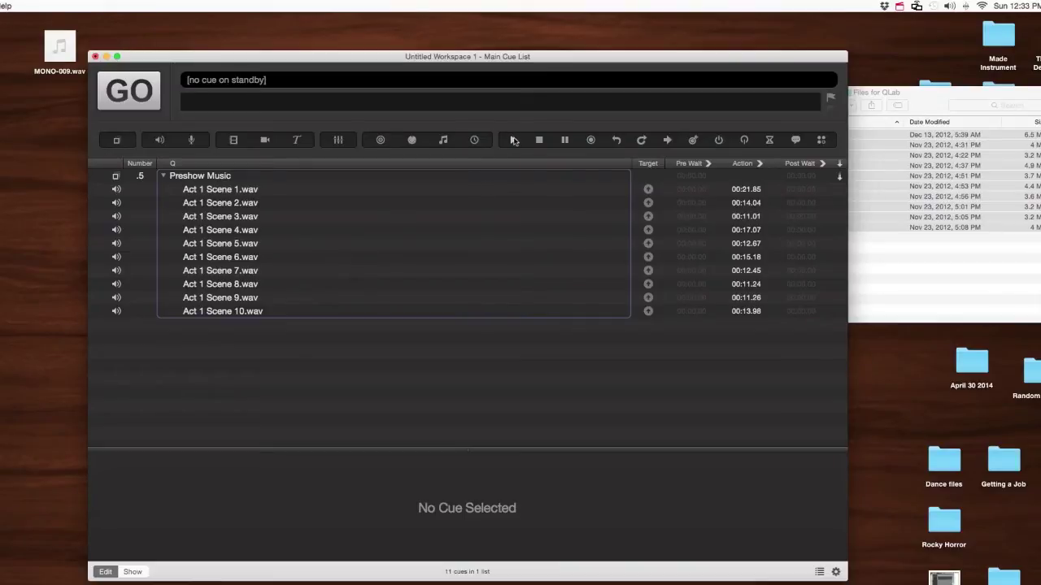
Add a start cue at the end of the group targeting Act 1 Scene 1.wav.
left_click_drag(480, 176, 275, 318)
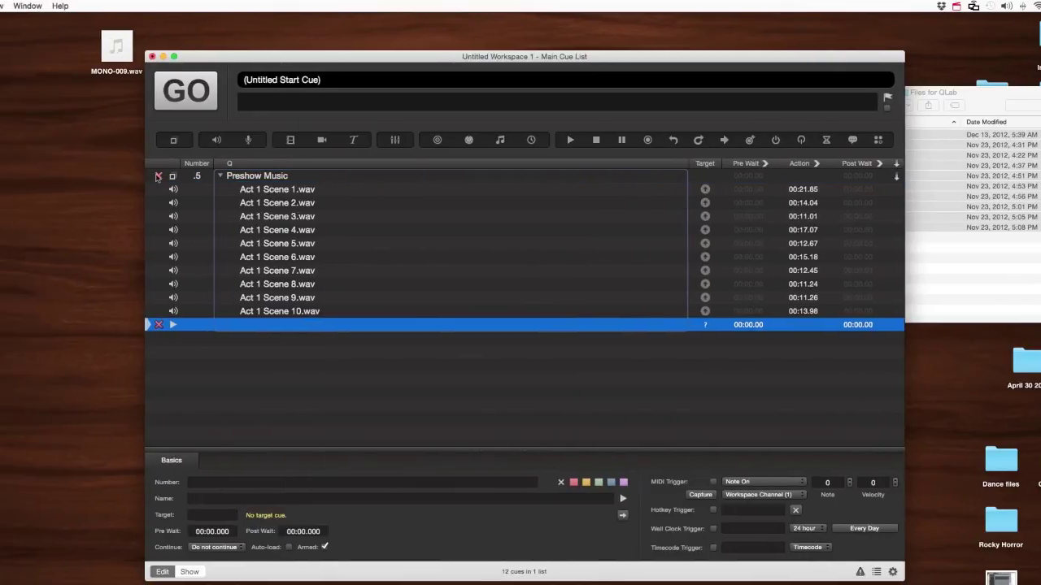
mouse_move(148, 175)
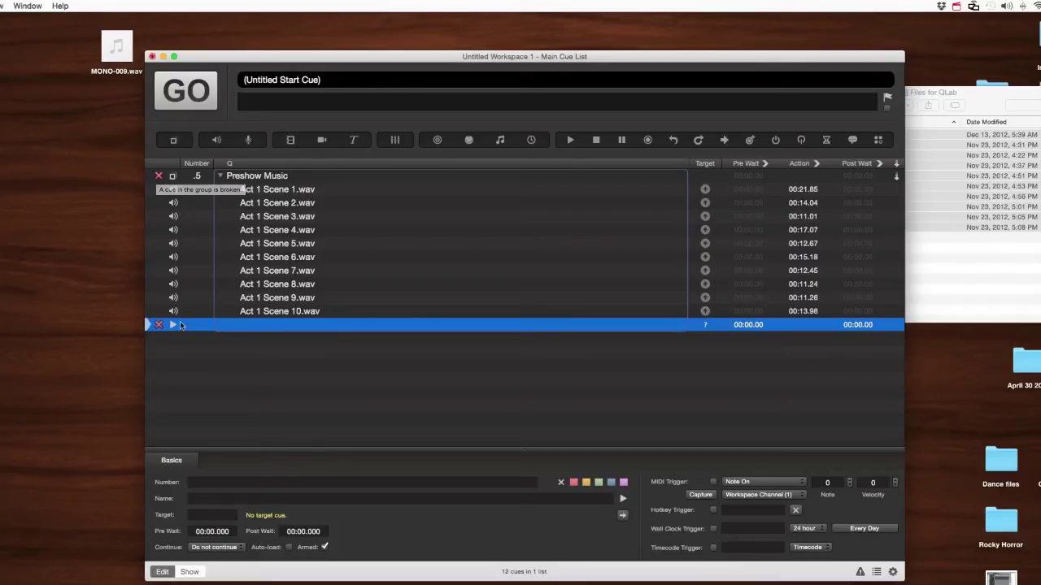
mouse_move(179, 327)
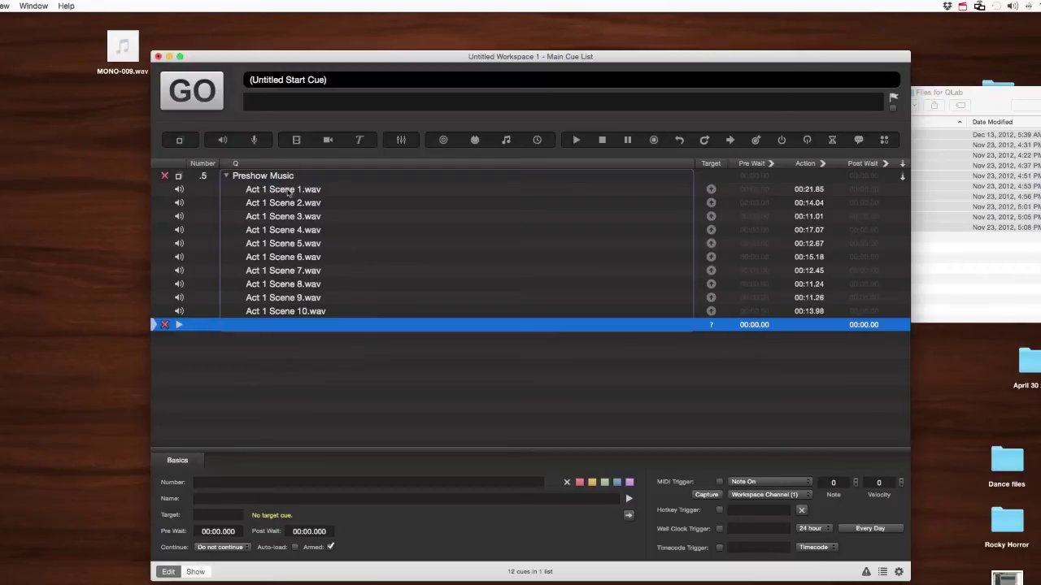
left_click_drag(290, 190, 291, 326)
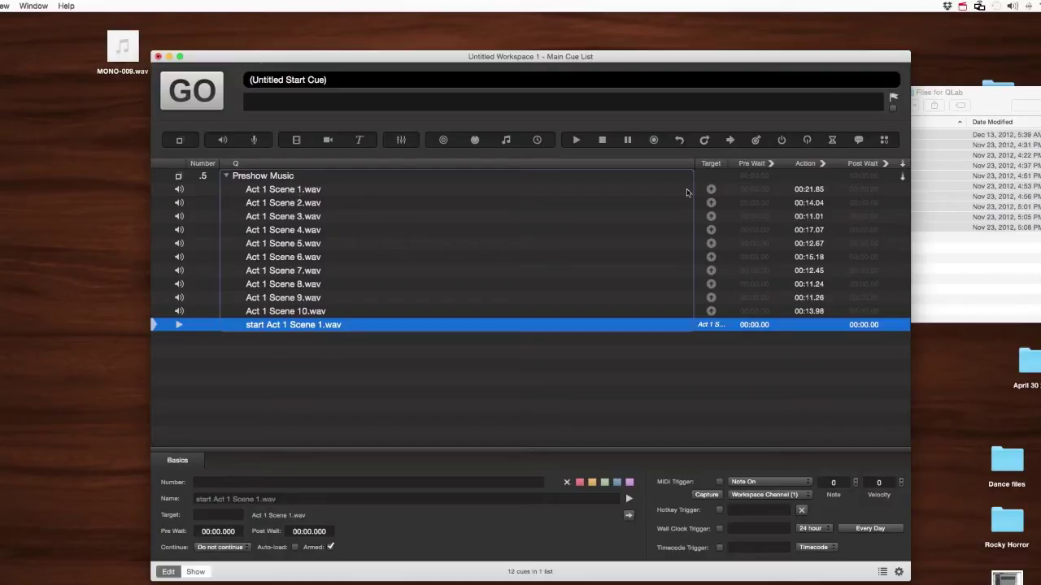
Fire the Preshow Music group to preview Act 1 Scene 1 playing.
left_click(356, 190)
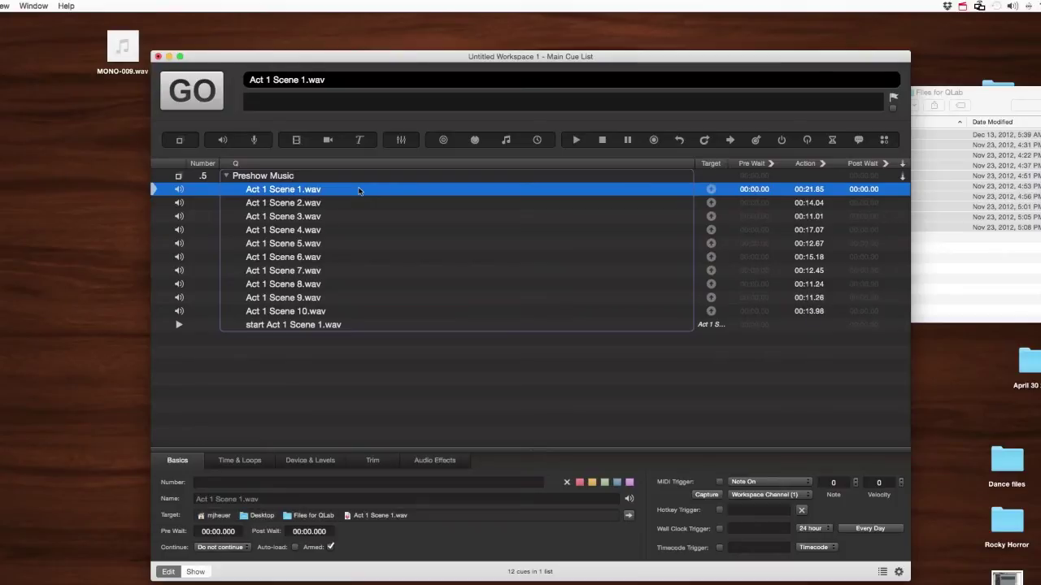
left_click(317, 176)
key("space")
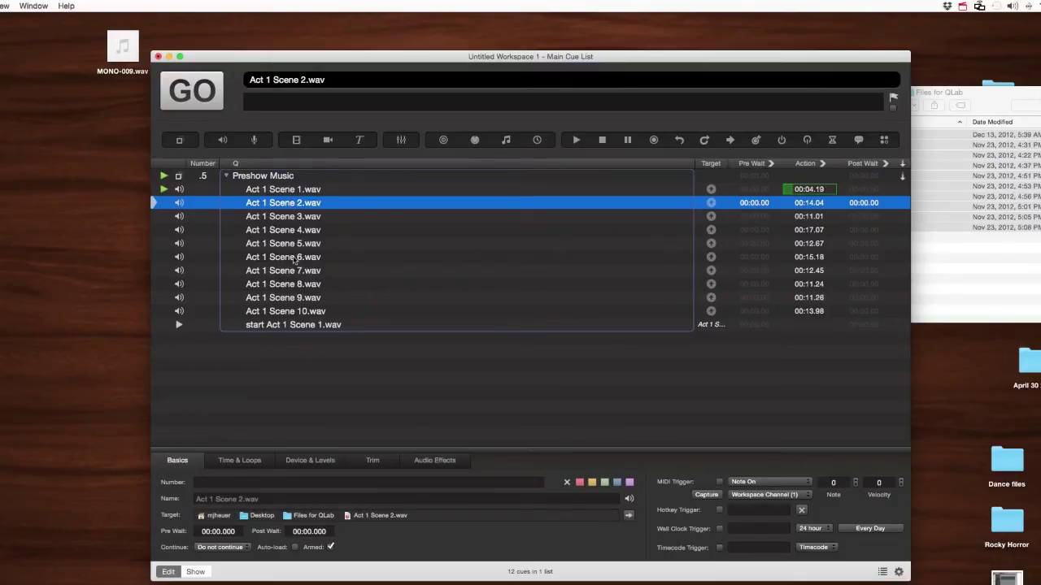
Stop playback and set Act 1 Scenes 1 through 3 to auto-follow.
key("Escape")
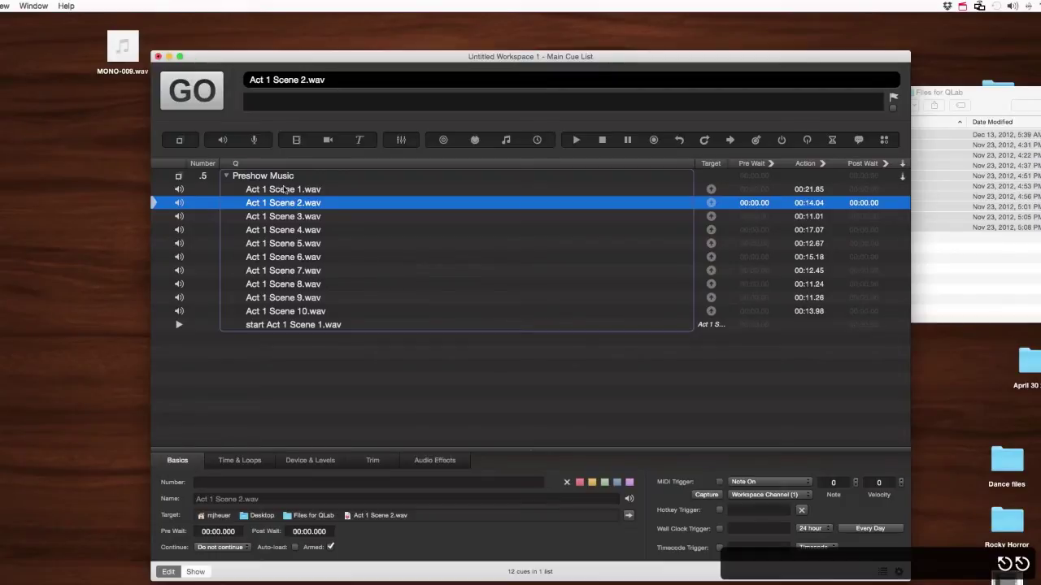
left_click(283, 189)
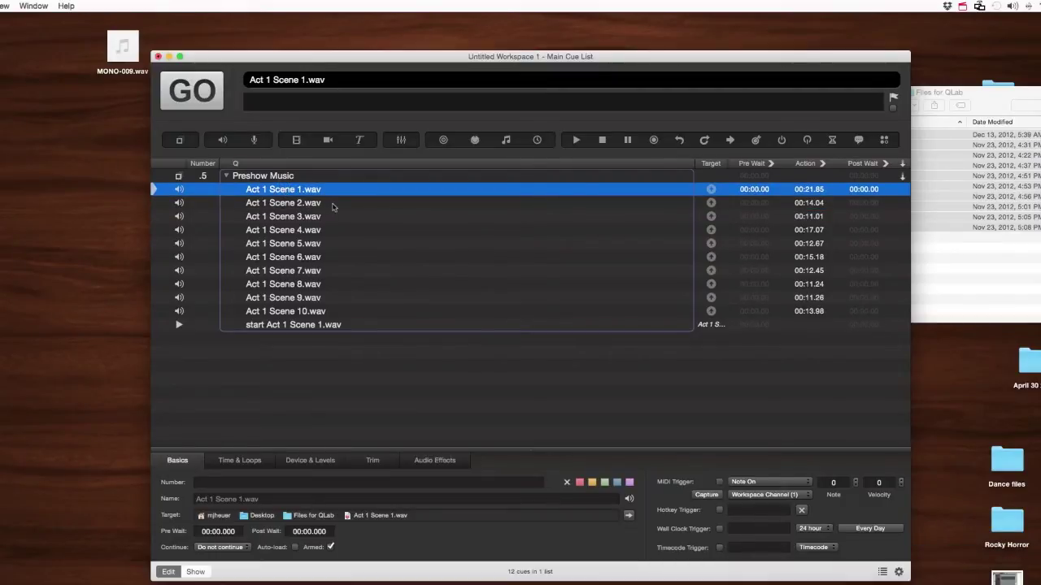
key("c")
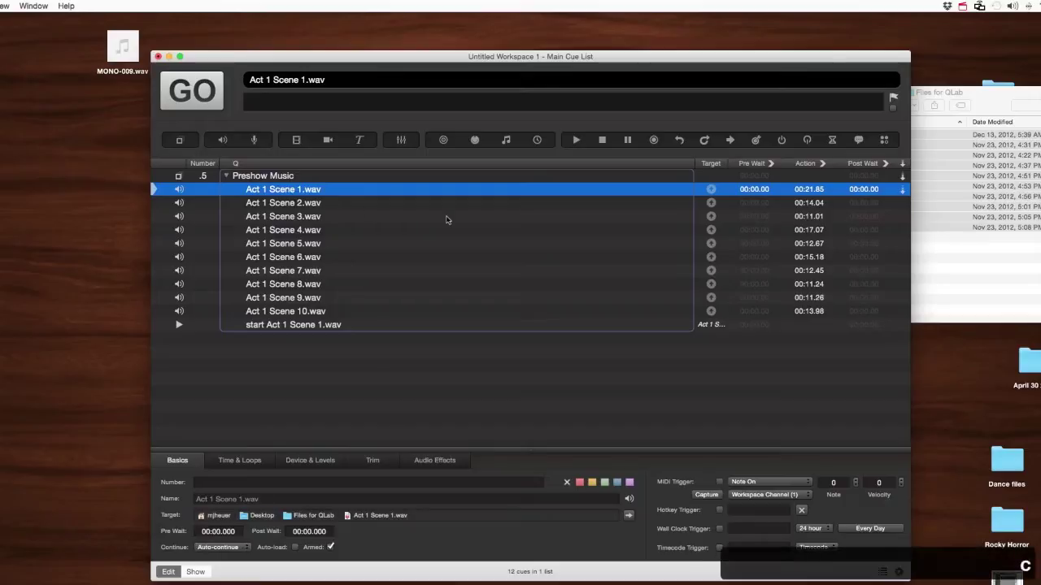
key("c")
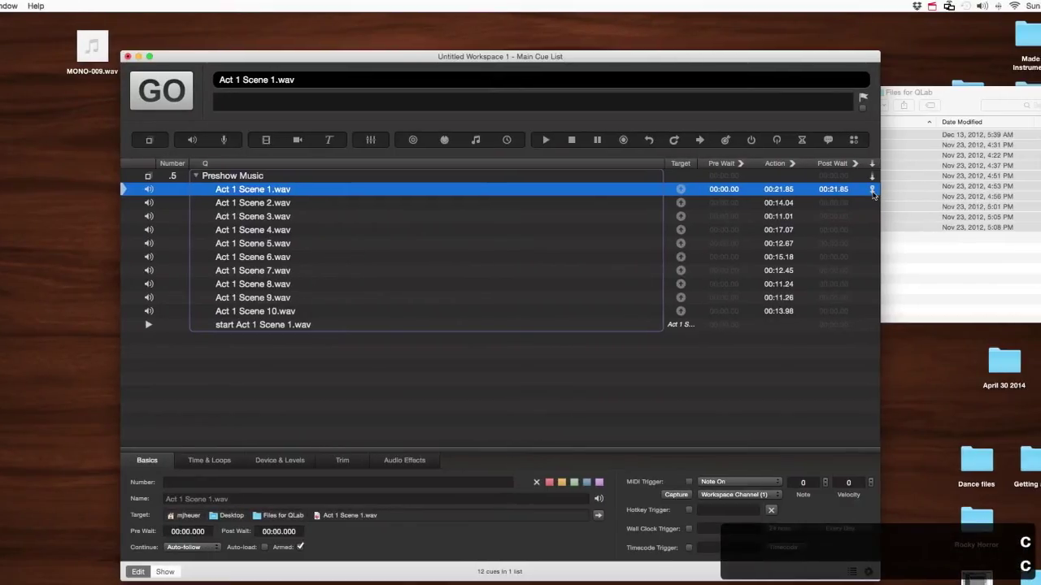
left_click(871, 204)
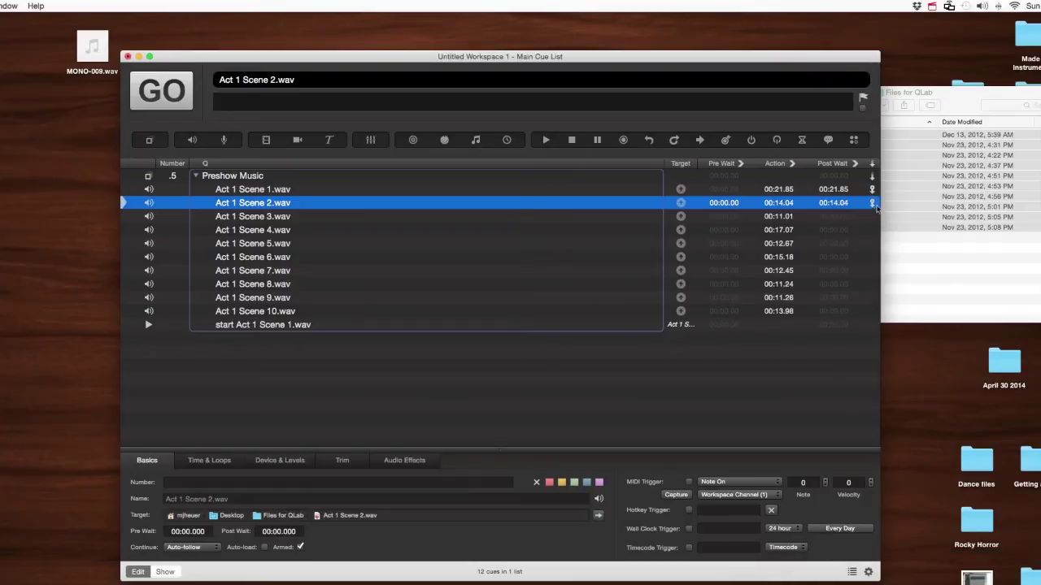
left_click(279, 217)
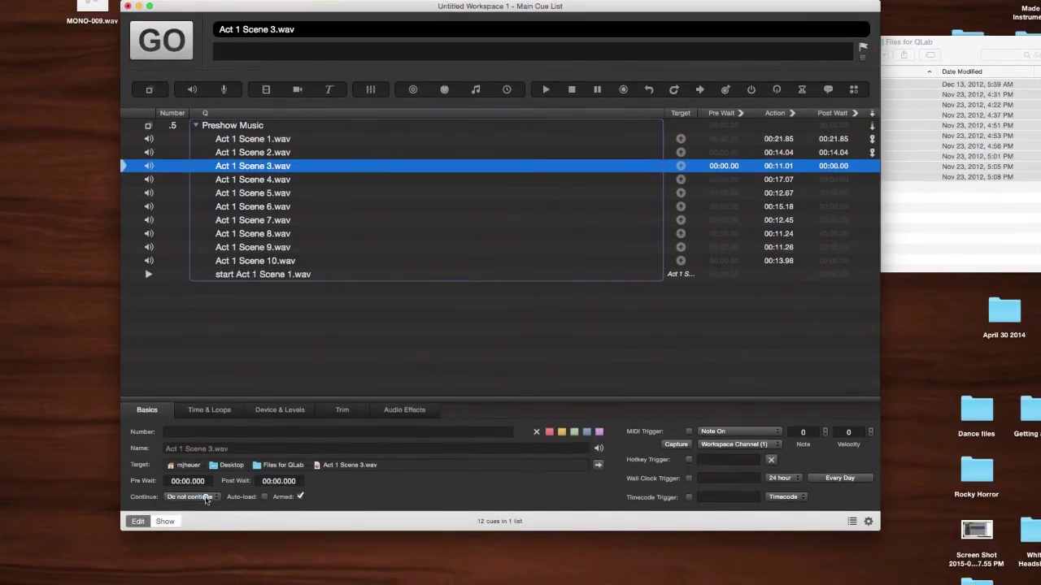
left_click(191, 547)
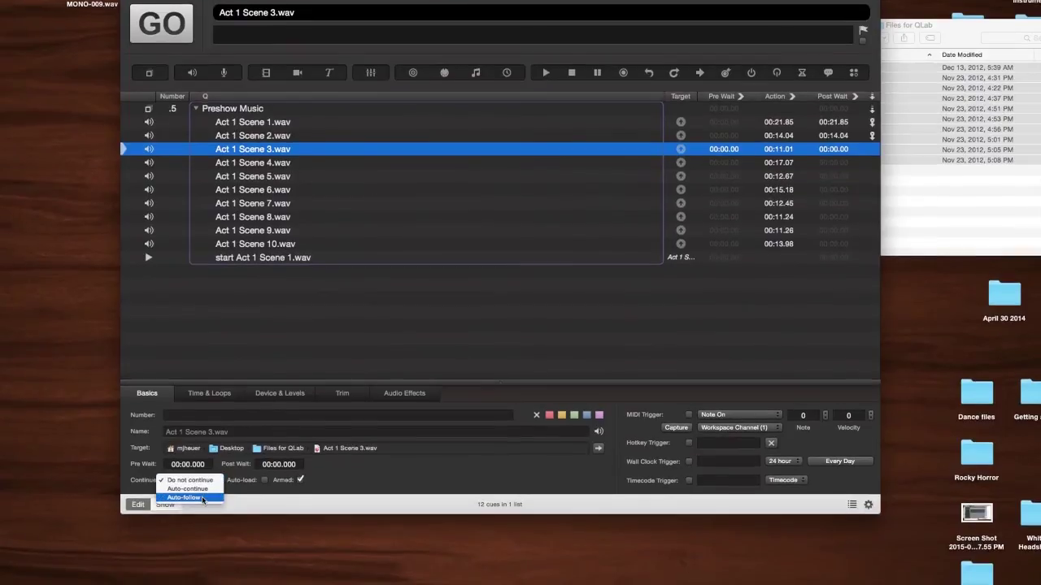
left_click(186, 503)
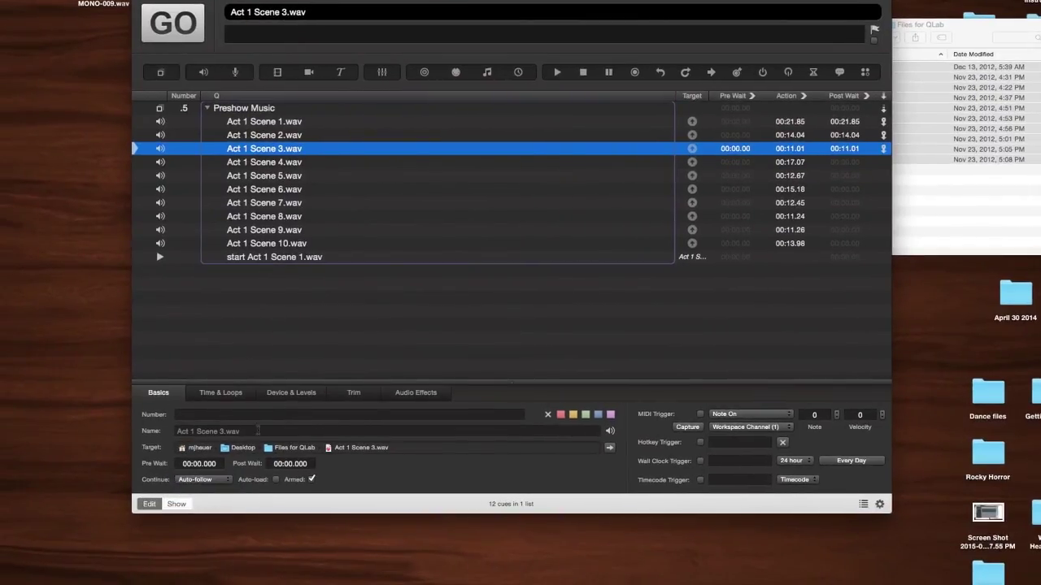
Set Act 1 Scenes 4 through 10 to auto-follow as well.
left_click(352, 168)
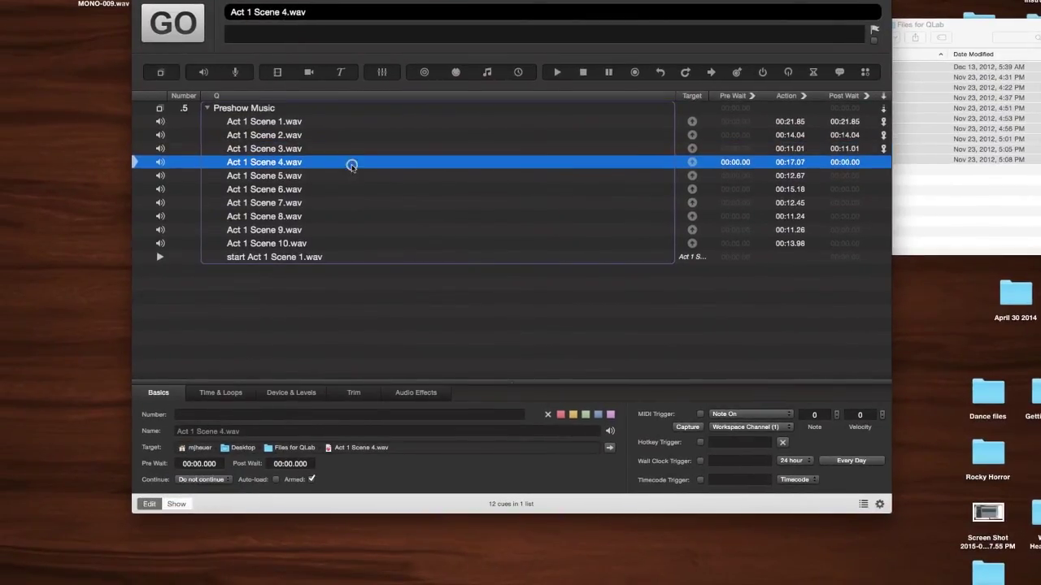
key("c")
key("c")
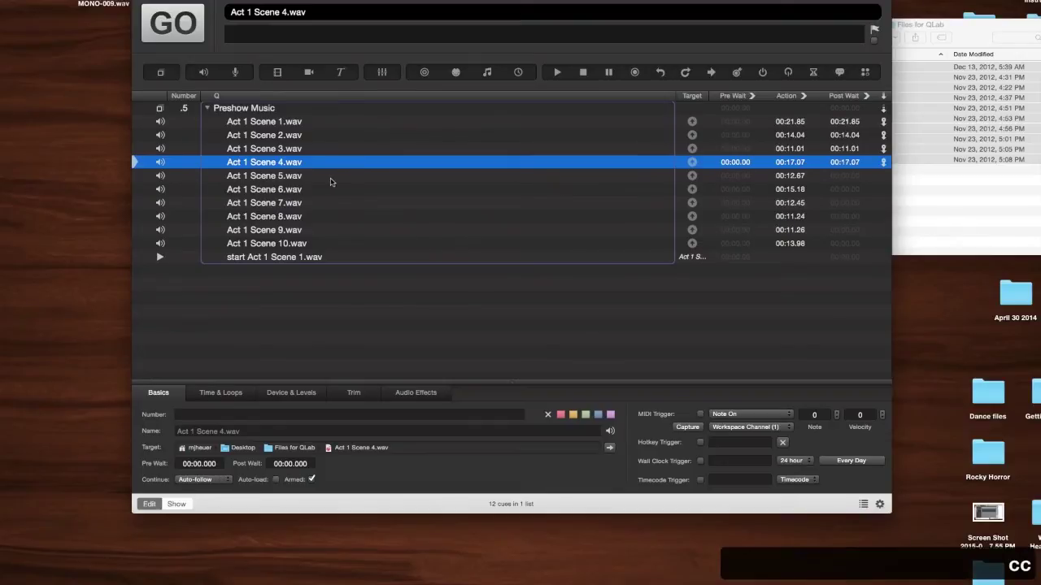
left_click(329, 177)
key("c")
key("c")
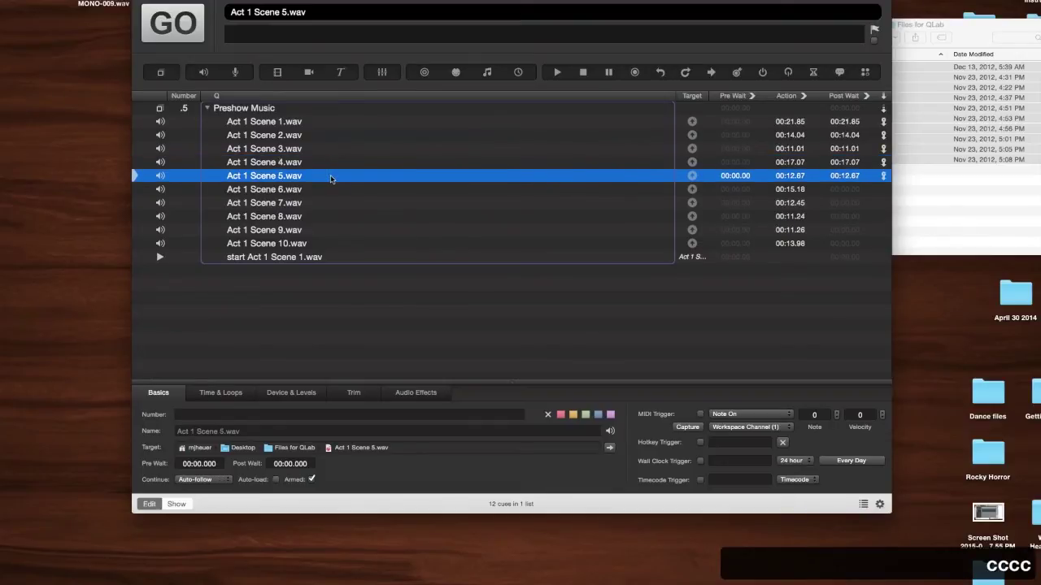
key("Down")
key("c")
key("c")
key("Down")
key("c")
key("c")
key("Down")
key("c")
key("c")
key("Down")
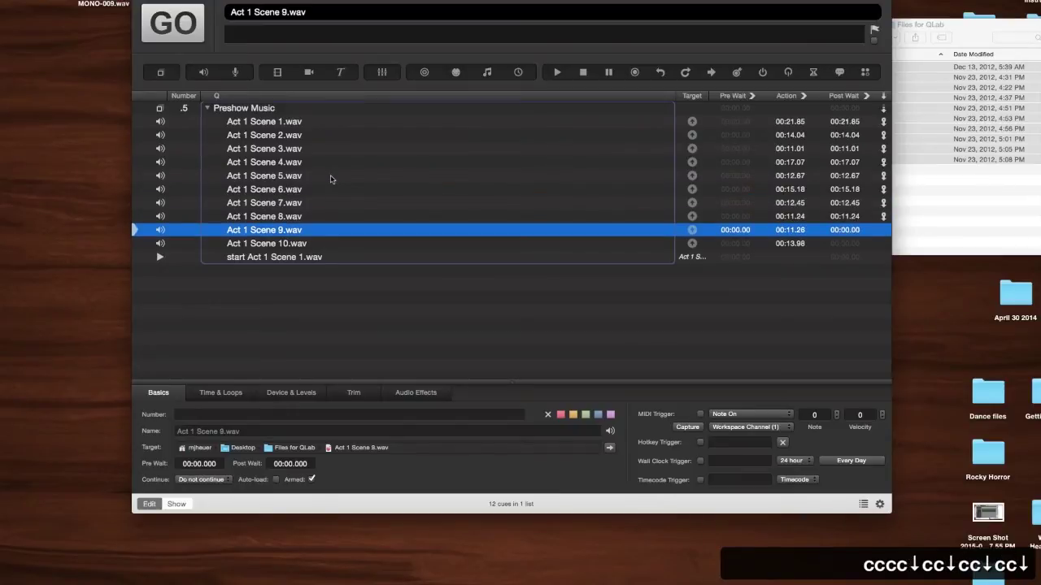
key("c")
key("c")
key("Down")
key("c")
key("c")
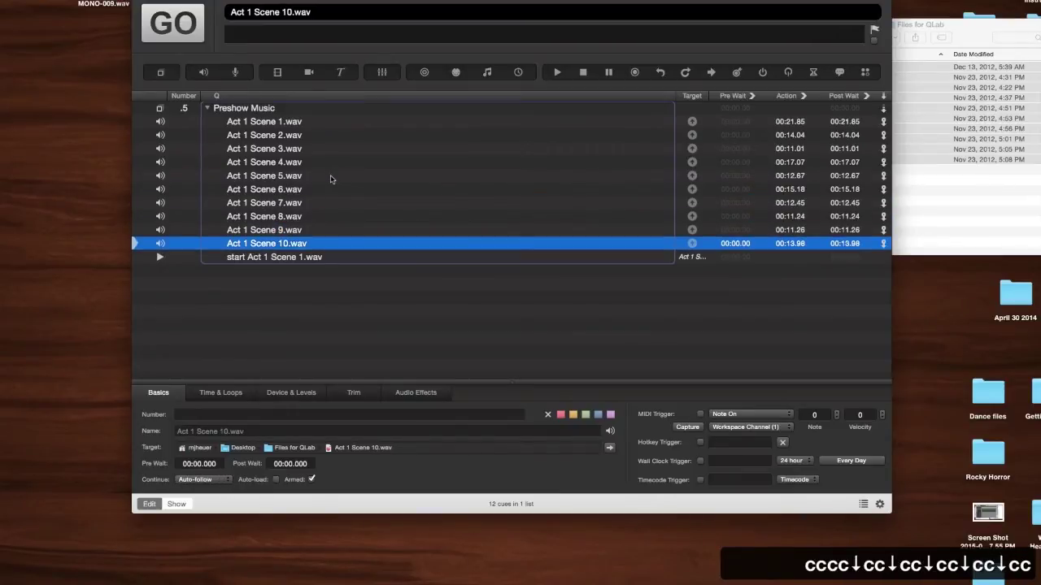
Play Preshow Music to hear Scene 1 auto-follow into Scene 2, then view its Mode settings.
left_click(255, 110)
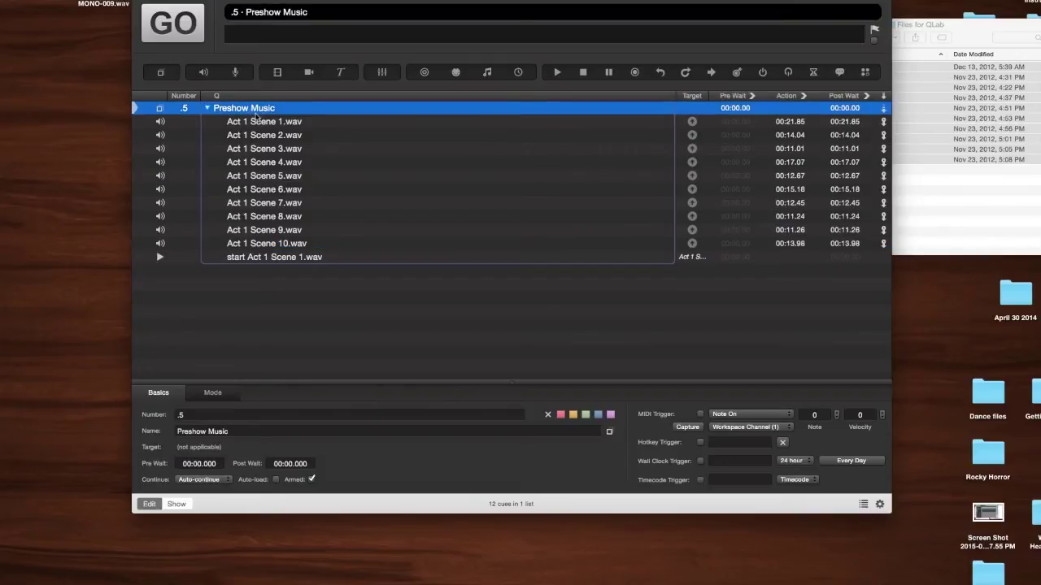
key("space")
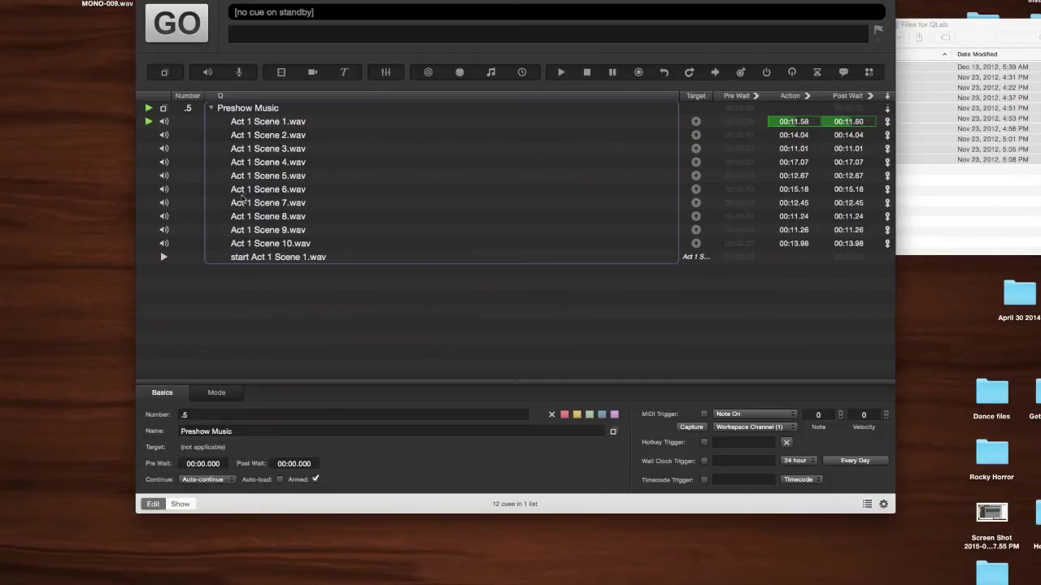
left_click(252, 108)
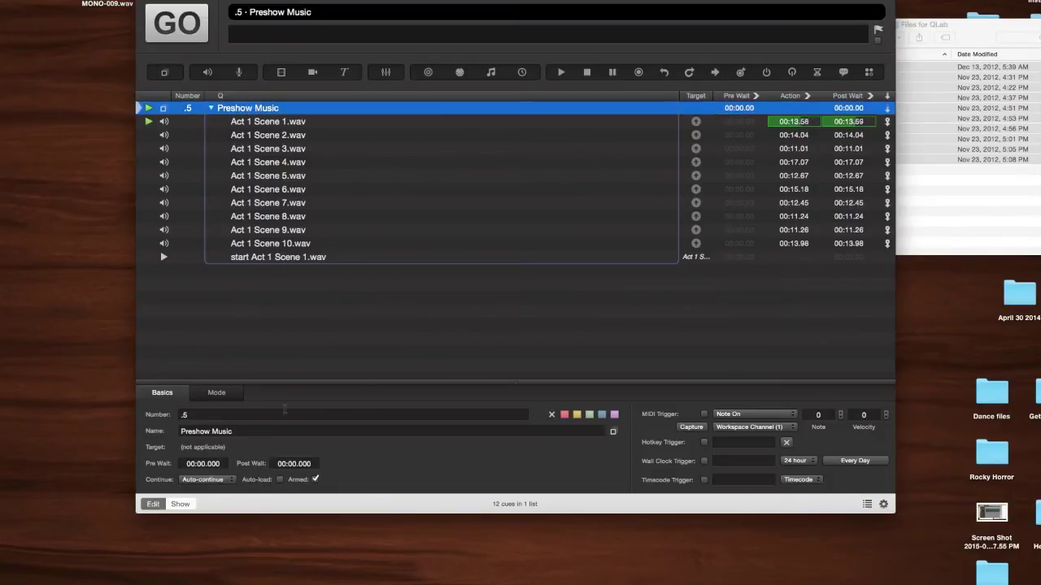
left_click(216, 394)
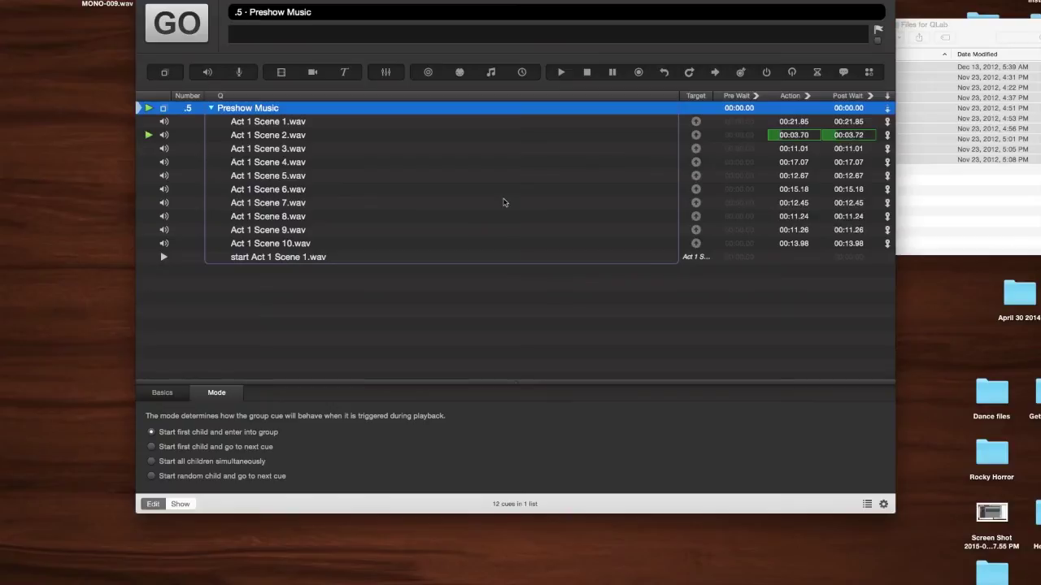
key("Escape")
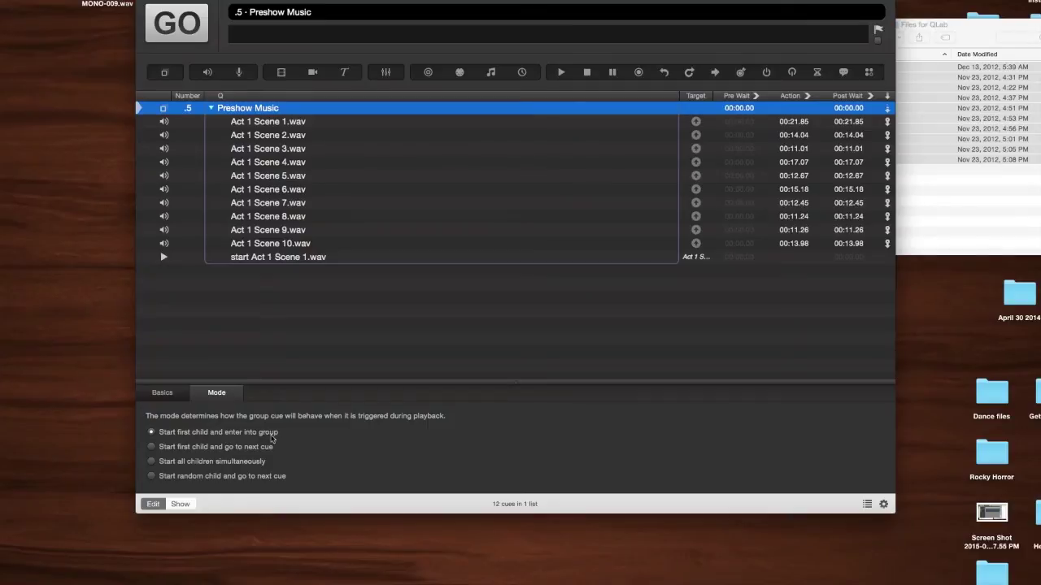
left_click(253, 259)
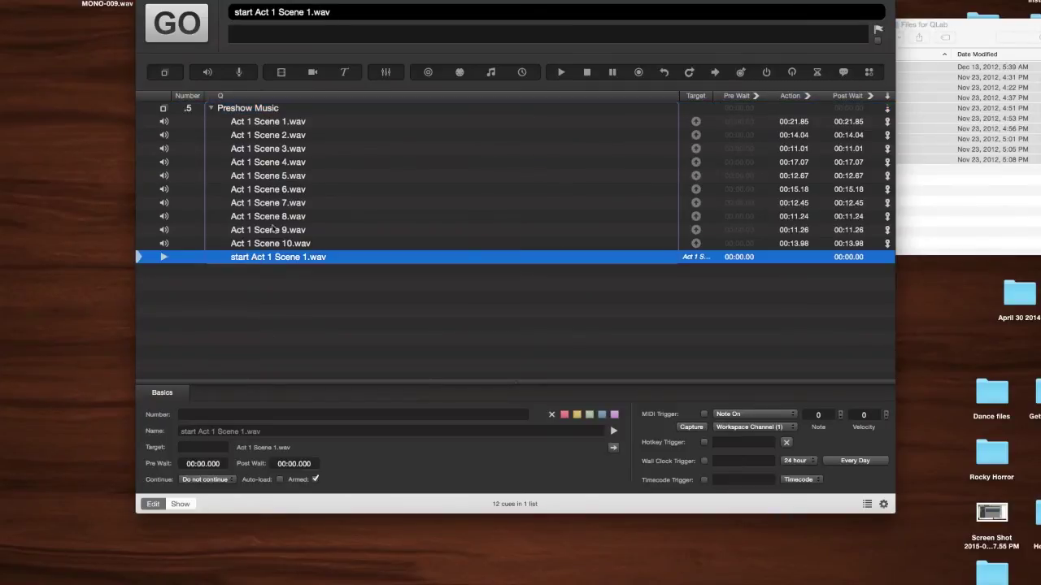
left_click(253, 110)
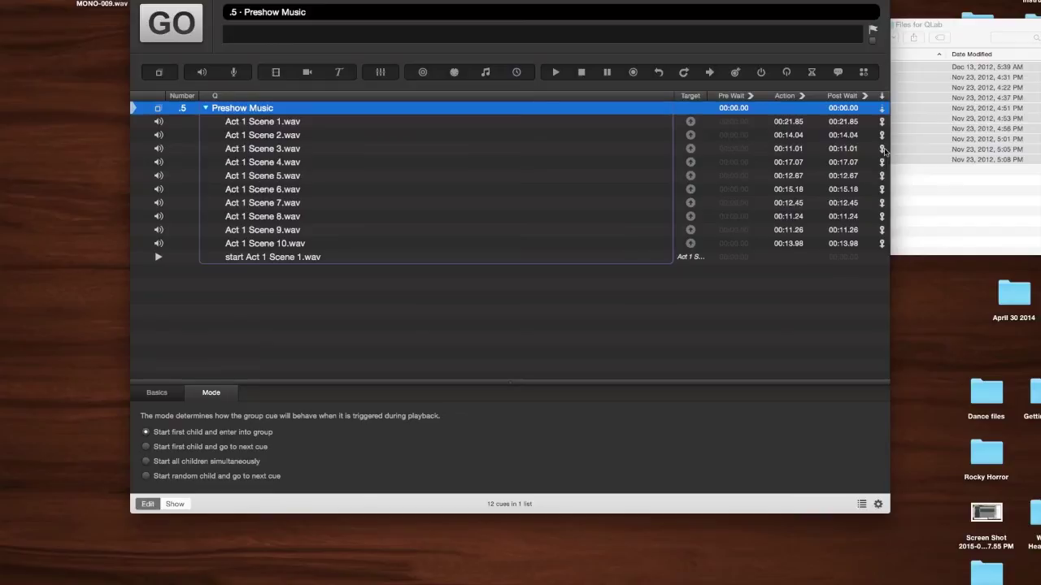
left_click(884, 150)
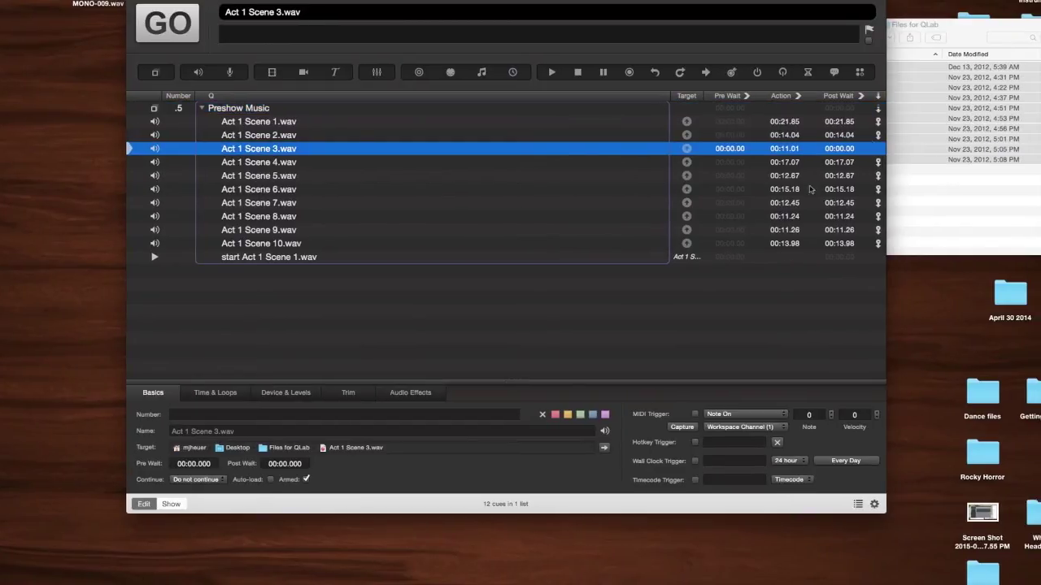
left_click(260, 110)
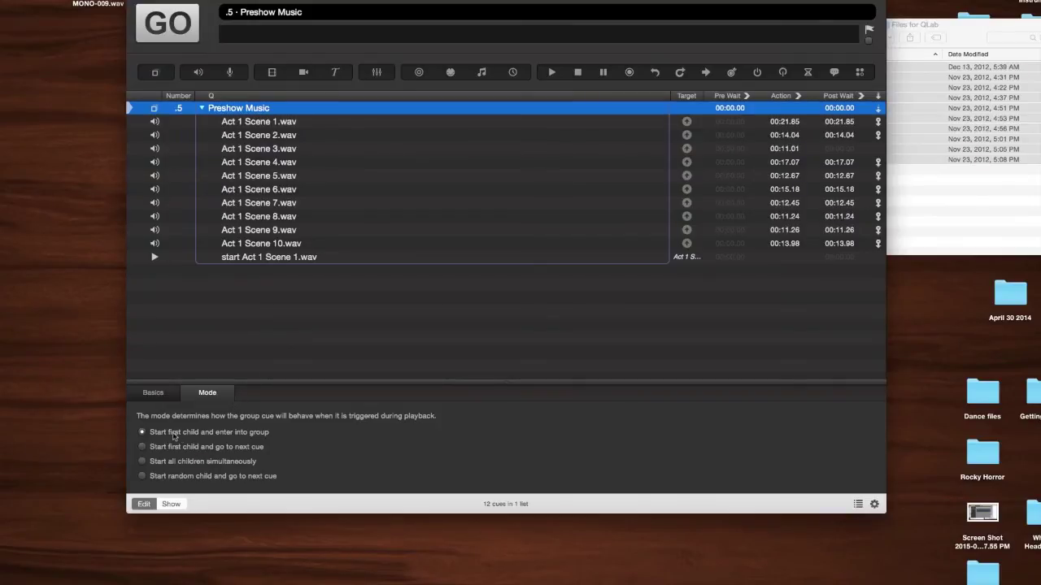
key("space")
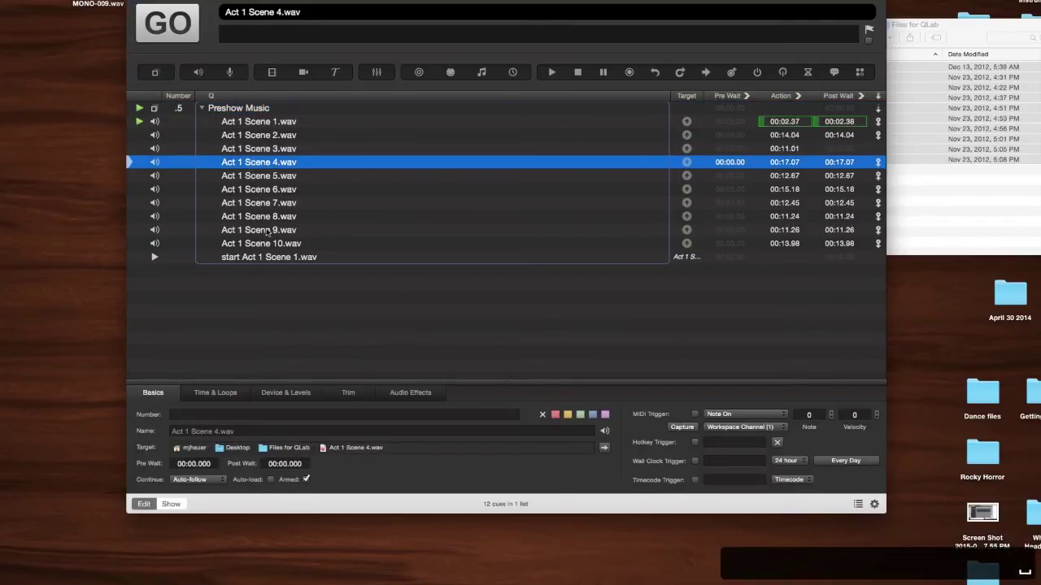
key("Escape")
key("Escape")
key("Escape")
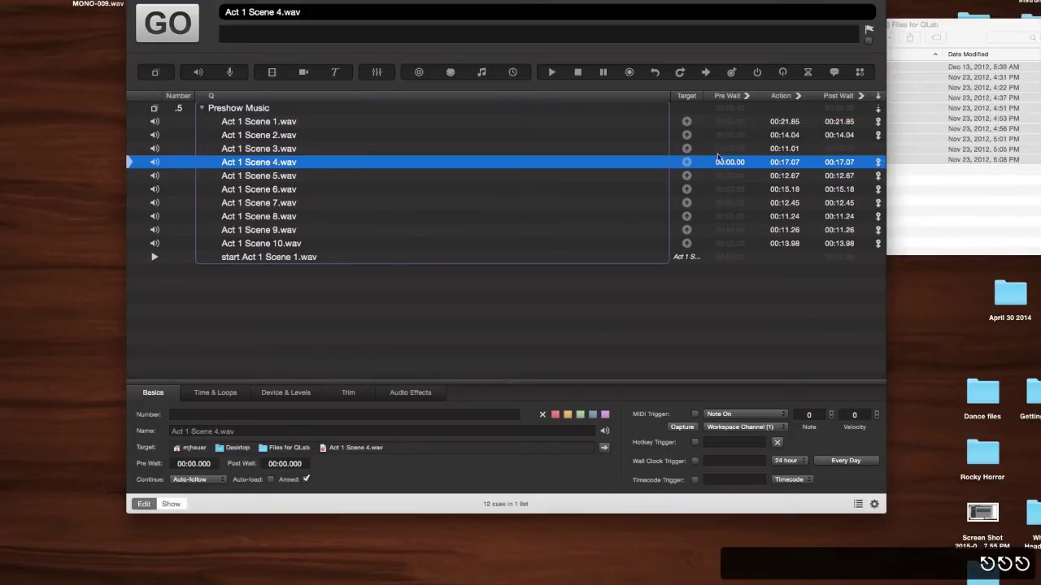
left_click(875, 149)
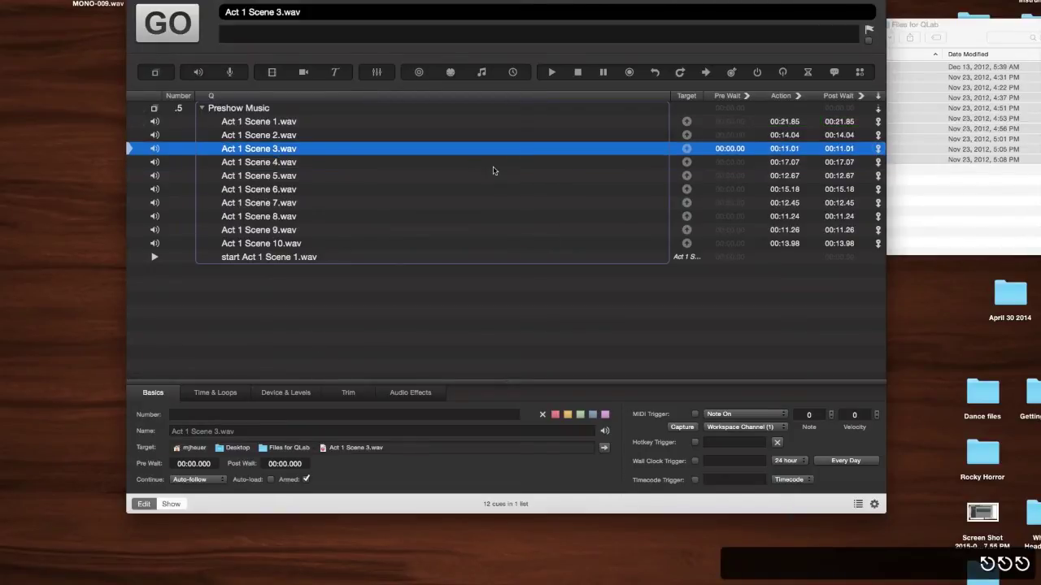
left_click(293, 109)
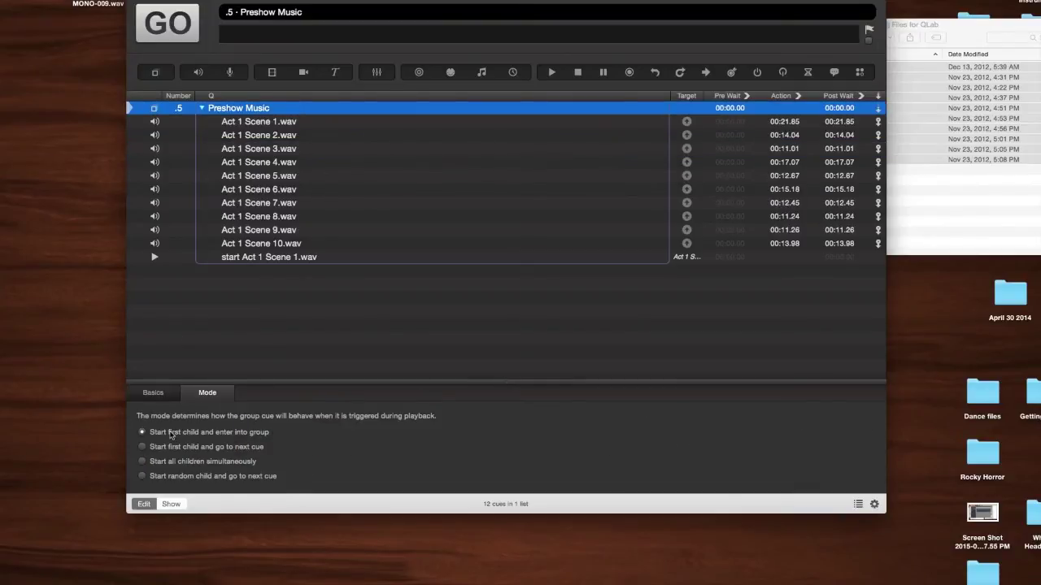
key("space")
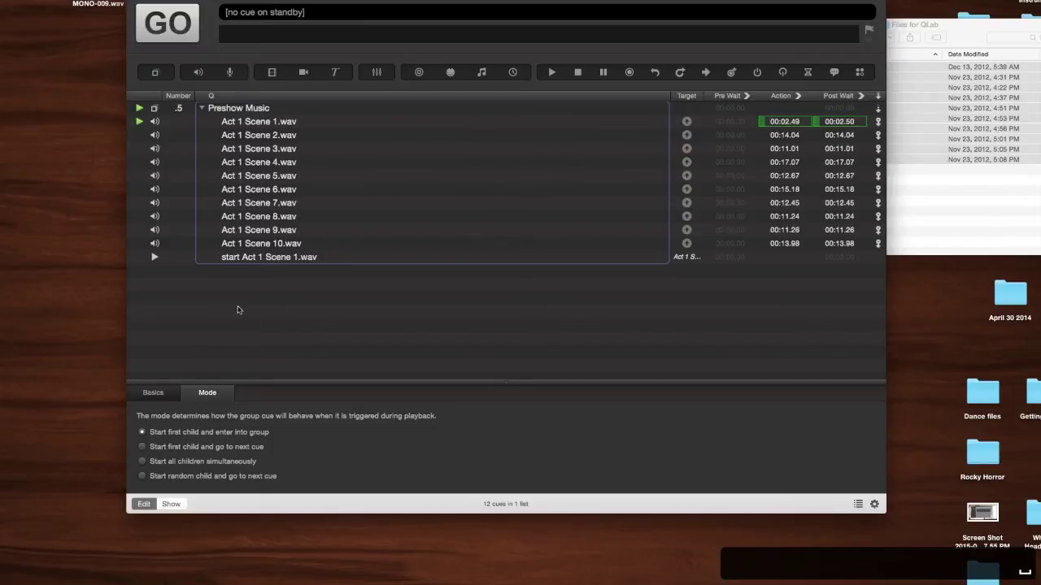
key("Escape")
Set Preshow Music to 'Start first child and go to next cue' and collapse the group.
left_click(221, 448)
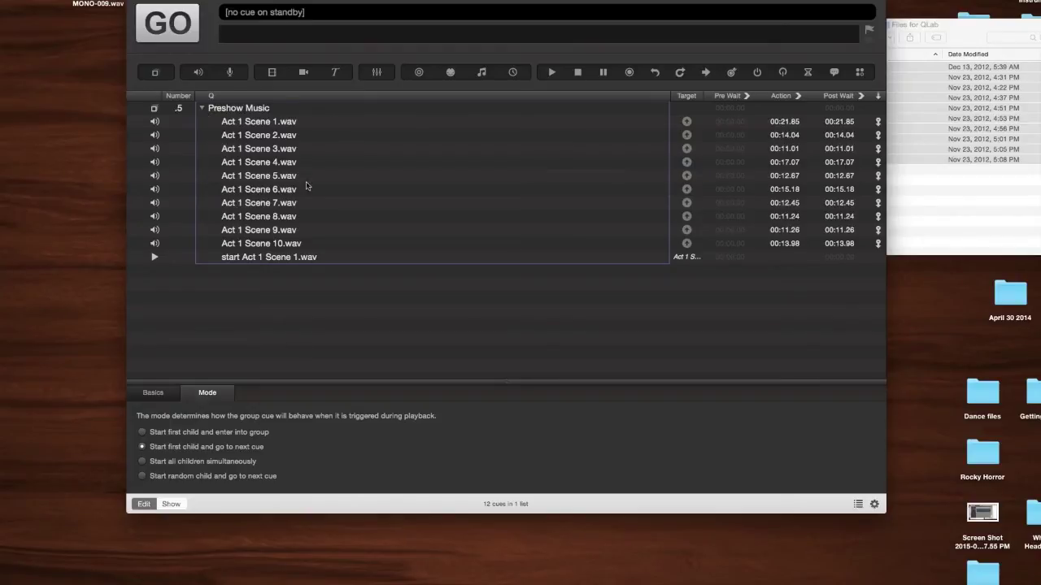
left_click(203, 109)
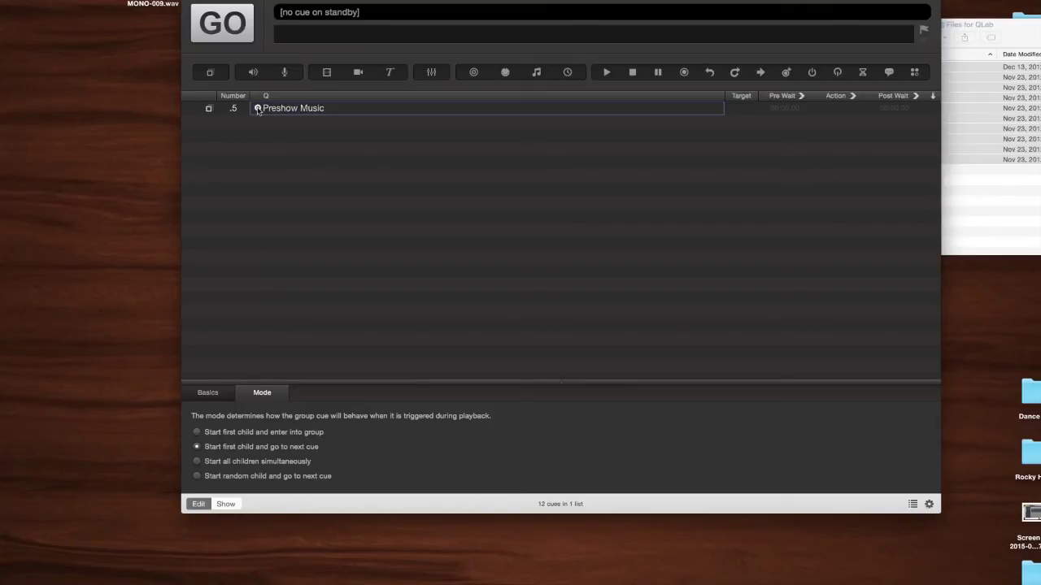
left_click(257, 108)
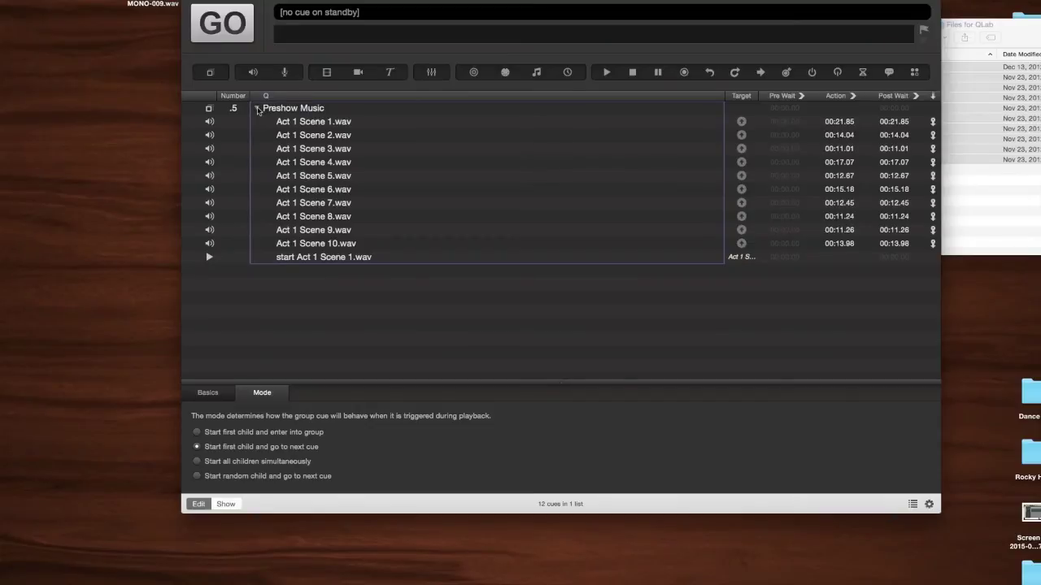
left_click(257, 109)
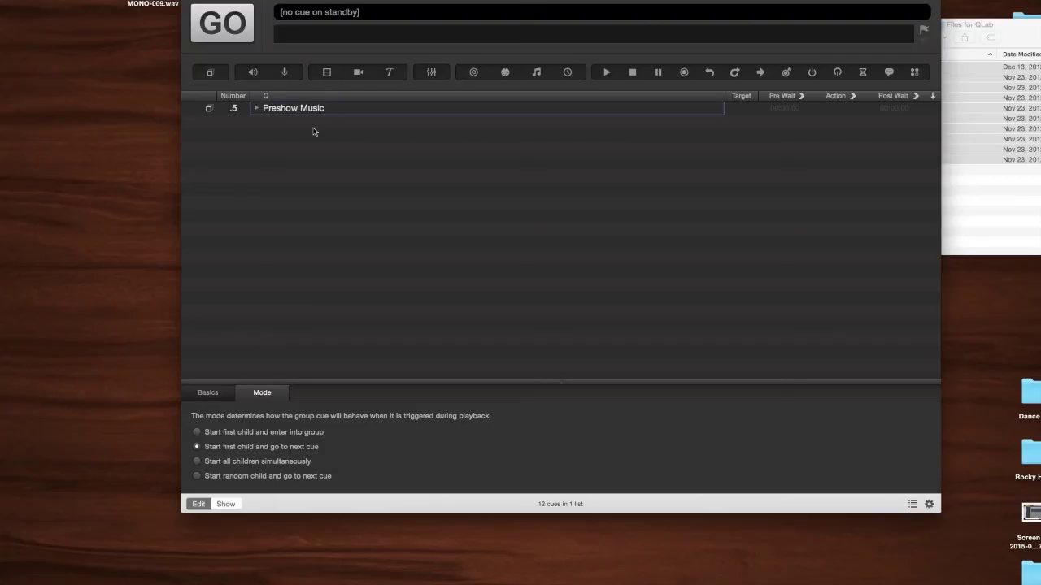
Add a fade cue with ⌘6 and target it at the Preshow Music group (.5).
key("super+6")
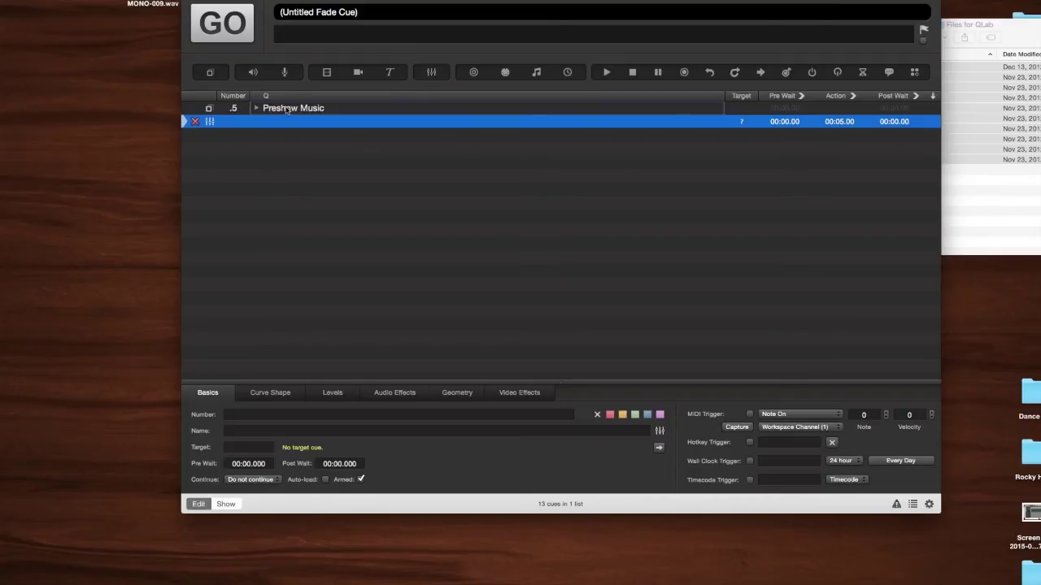
left_click_drag(286, 109, 285, 122)
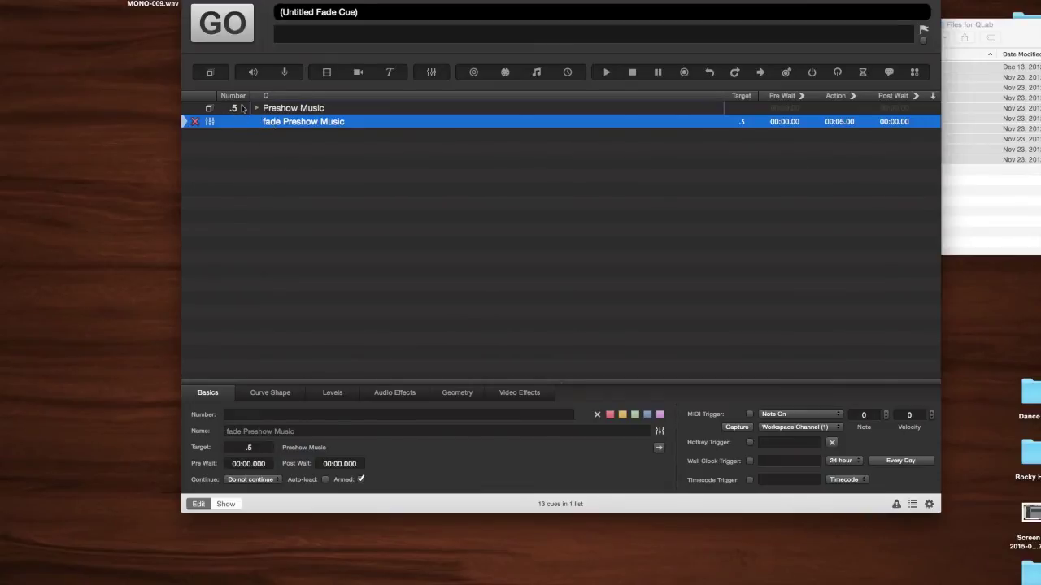
Set the fade's master level to -INF and tick 'Stop target when done'.
left_click(331, 393)
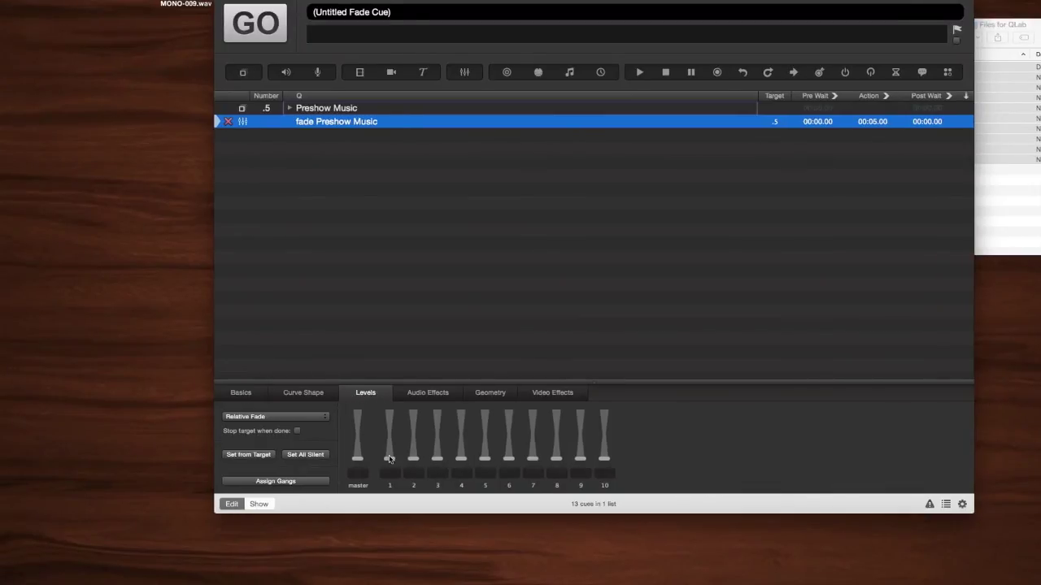
left_click(358, 472)
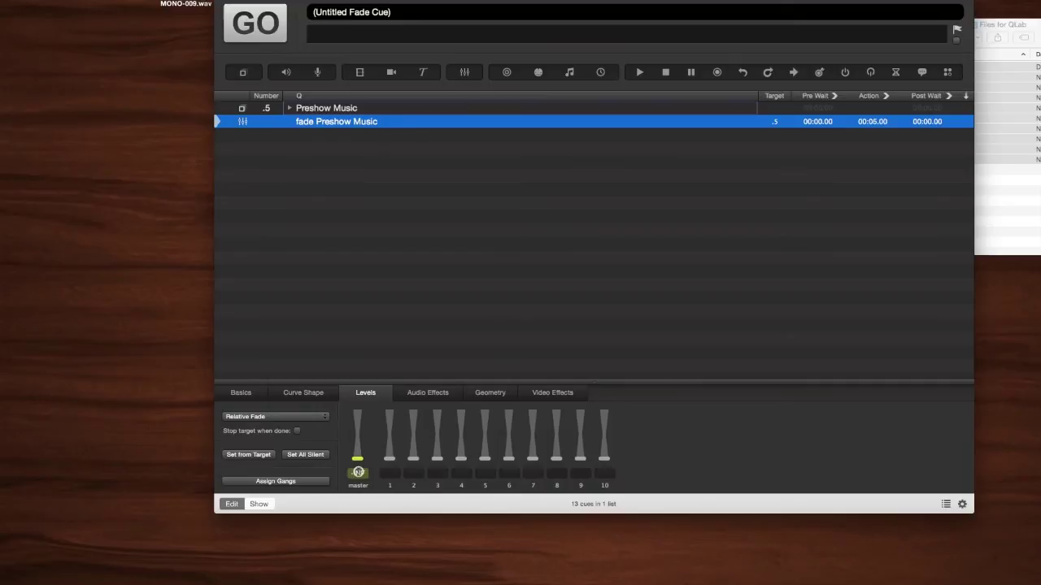
left_click(297, 431)
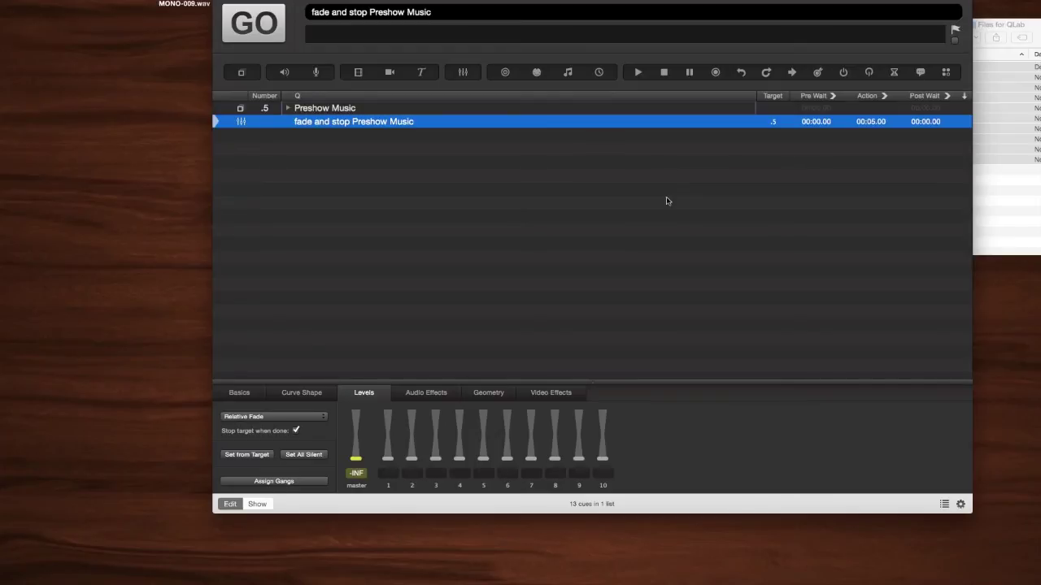
Change the fade-and-stop cue's duration from 00:05.00 to 00:10.00.
key("Tab")
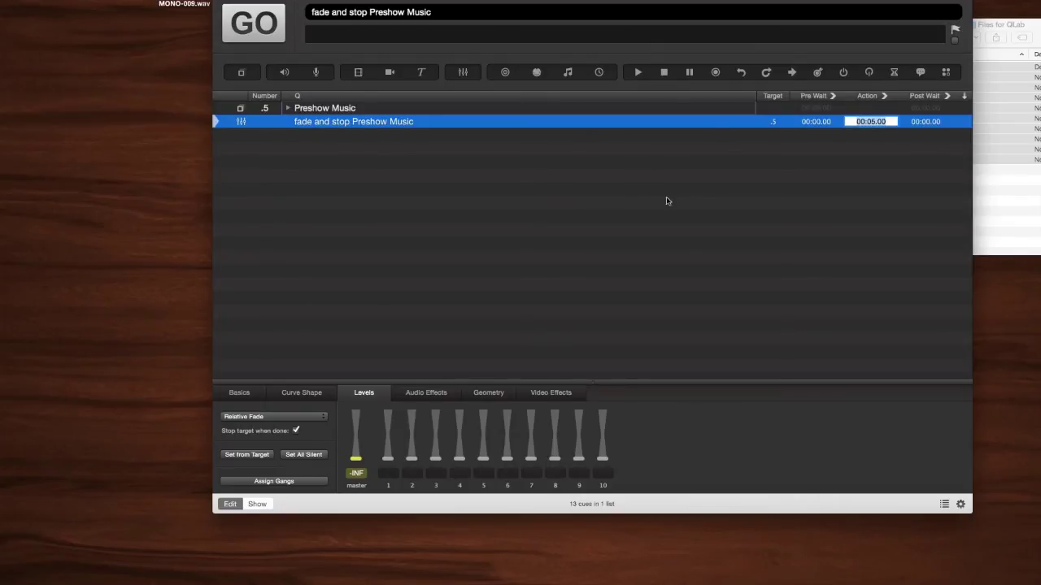
type("10")
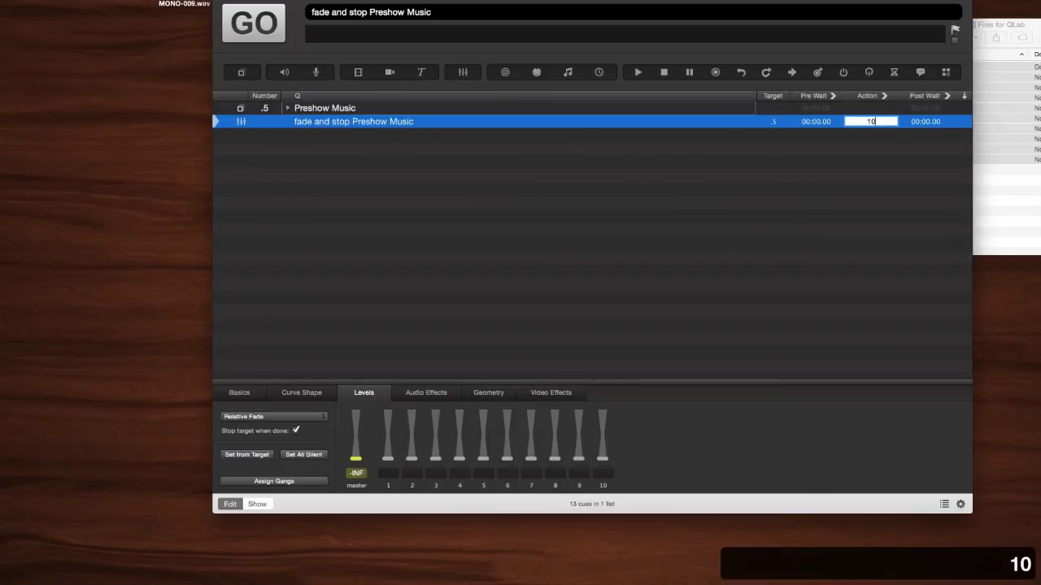
key("Return")
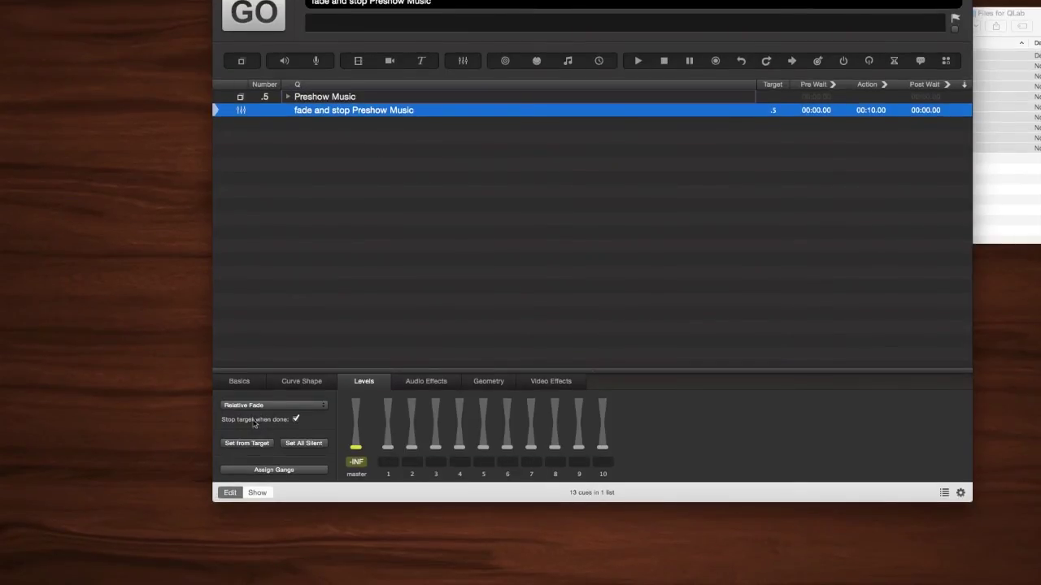
left_click(296, 419)
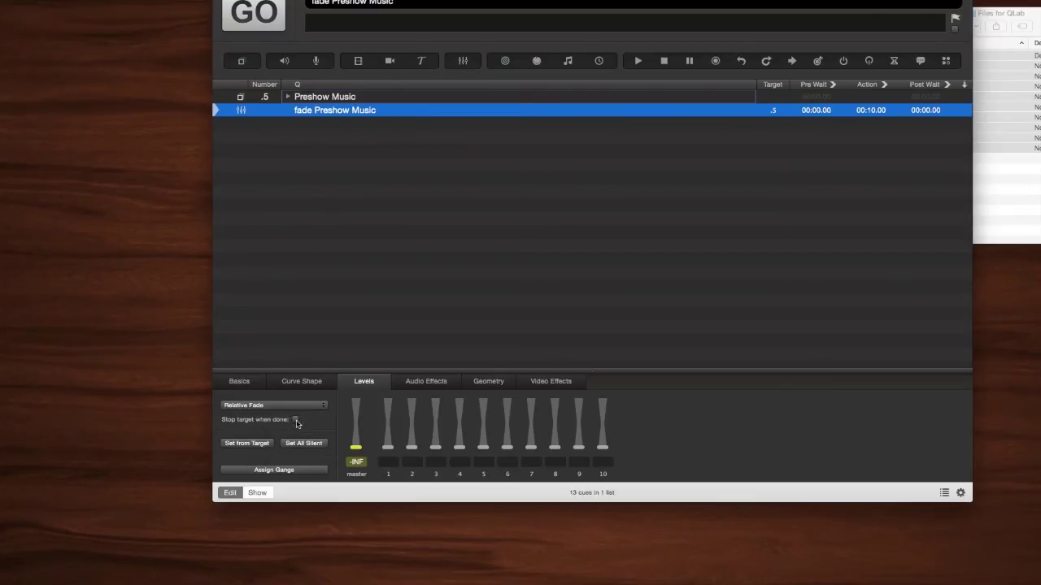
left_click(296, 420)
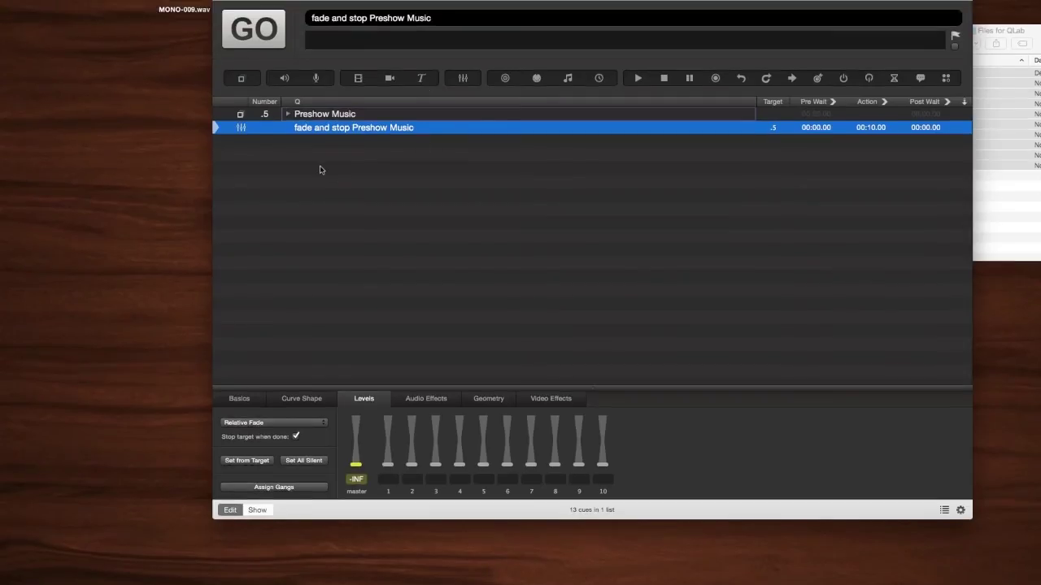
Number the fade-and-stop cue 1, then select the Preshow Music group .5.
double_click(264, 127)
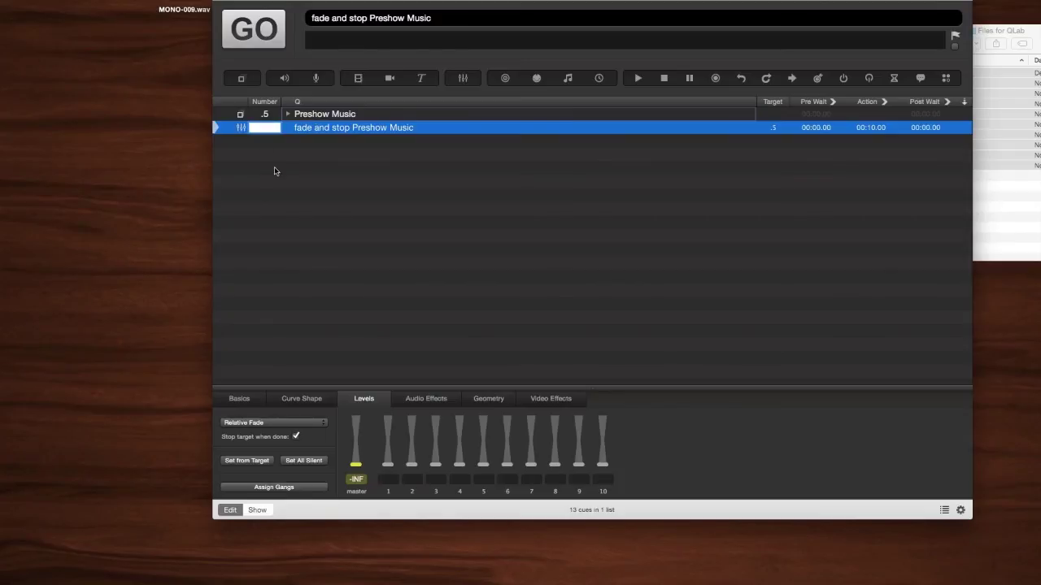
type("1")
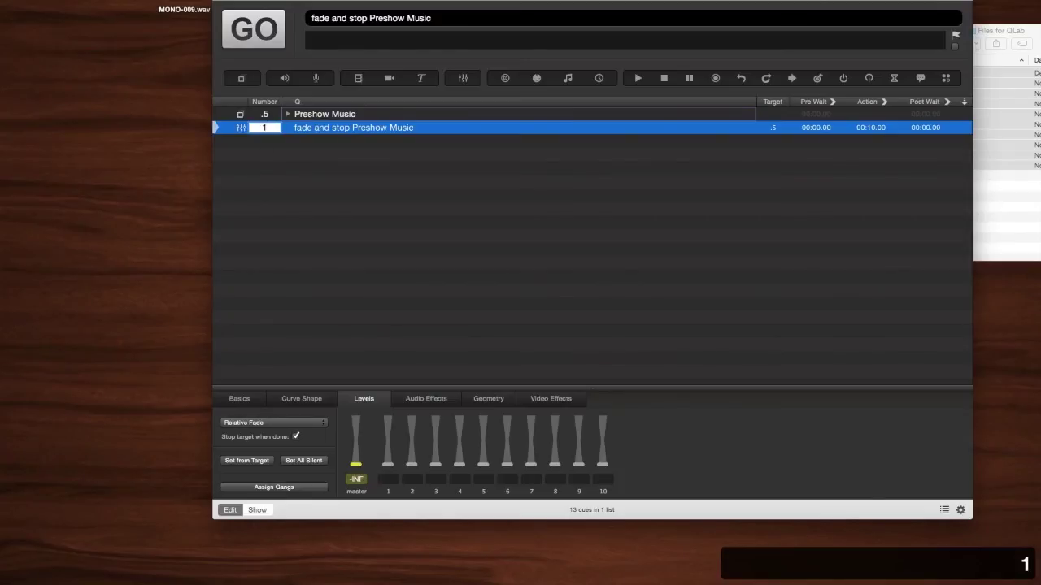
key("Return")
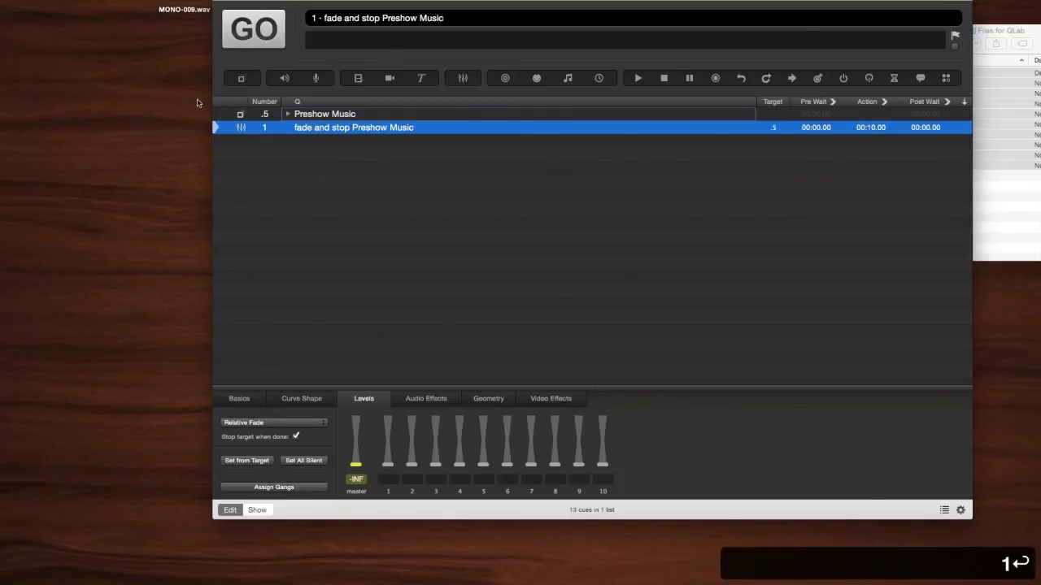
left_click(285, 114)
left_click(285, 114)
left_click(269, 115)
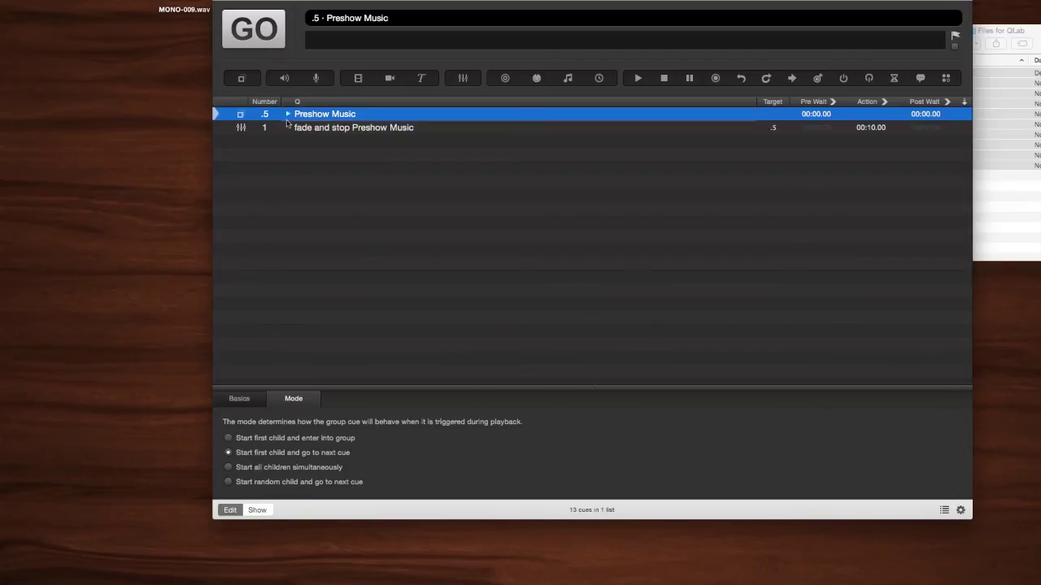
GO on Preshow Music, fire cue 1 to fade it out, then expand and collapse the group.
key("space")
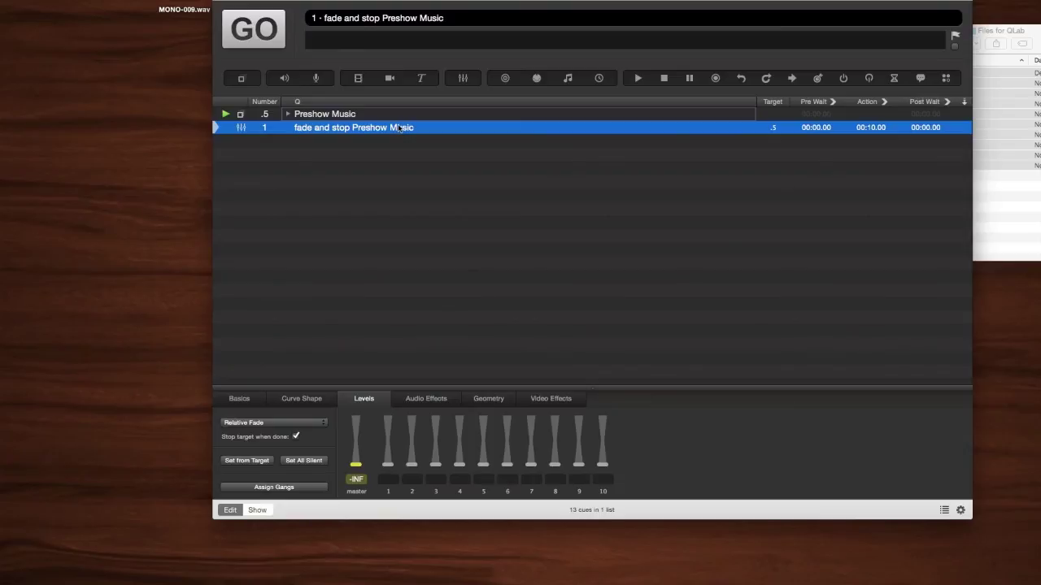
key("space")
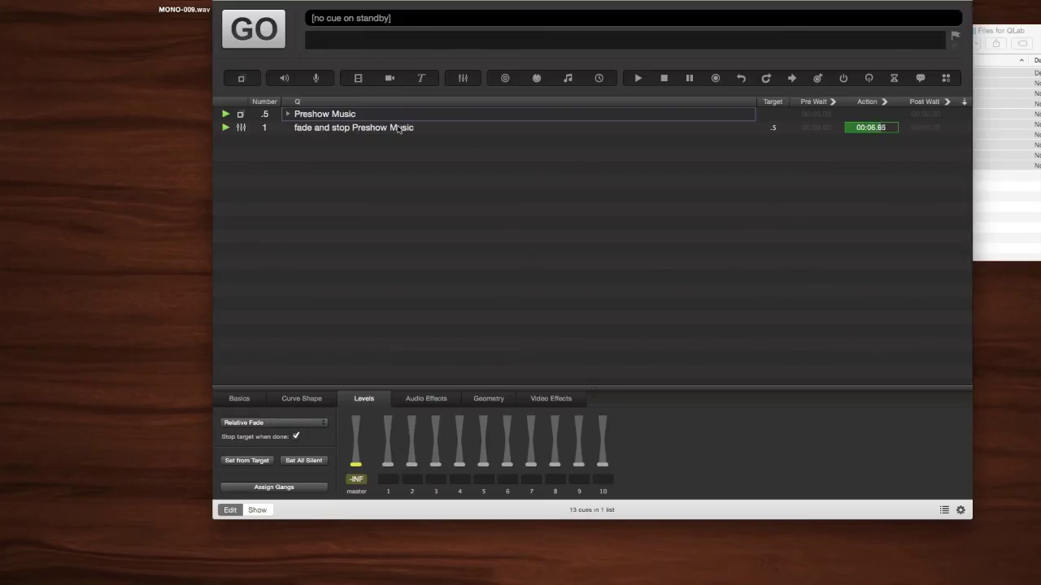
left_click(342, 114)
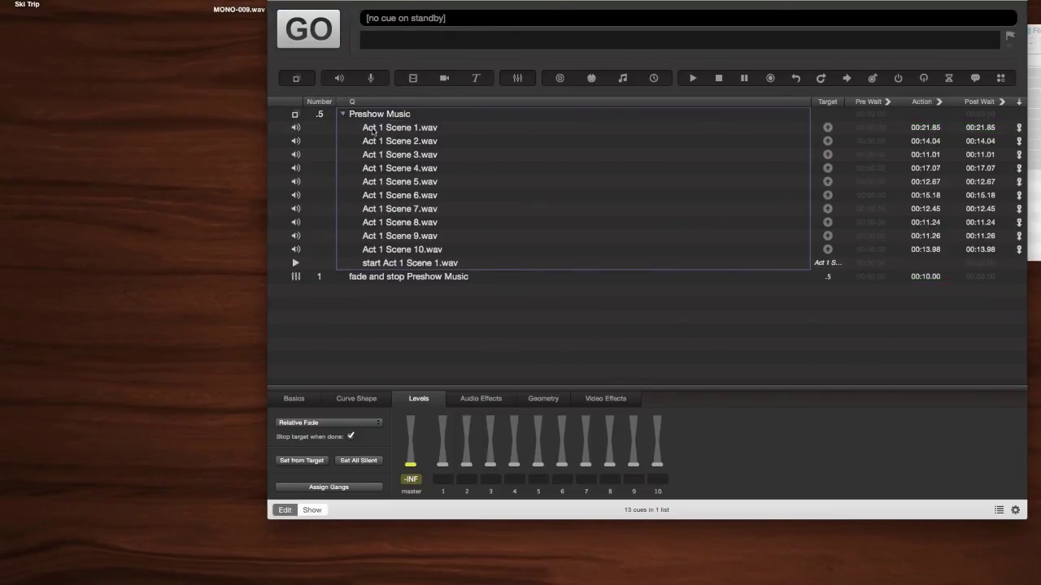
left_click(342, 114)
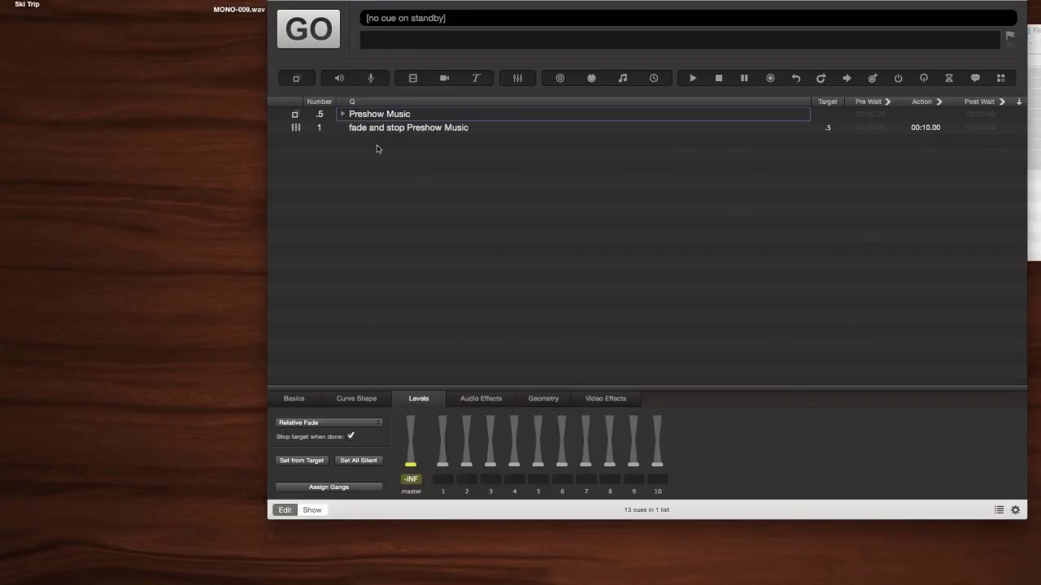
Expand group .5 to reveal Act 1 Scene 1–10.wav and the closing start cue.
left_click(342, 113)
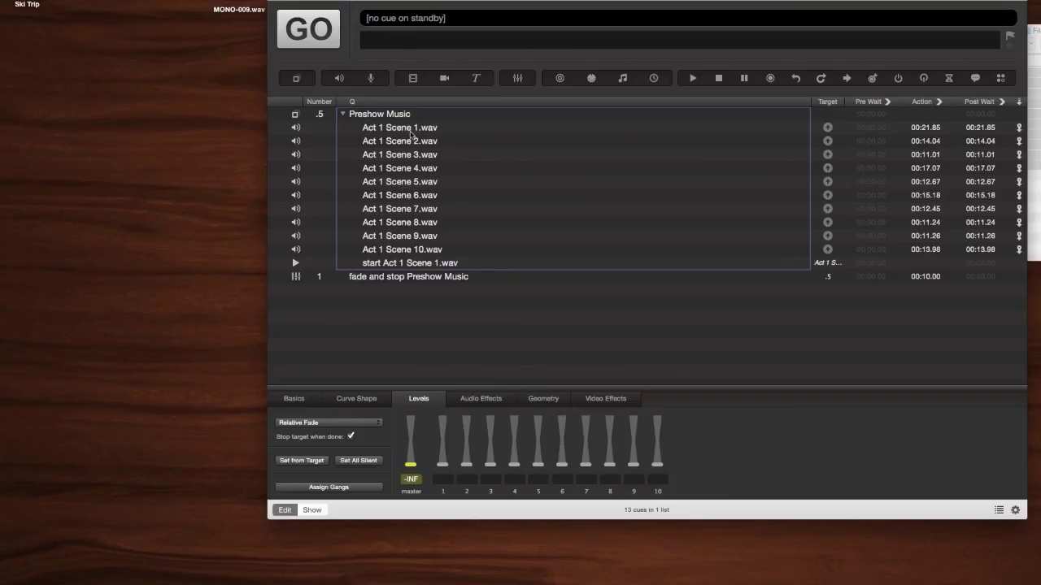
Collapse group .5, leaving only the group and cue 1 visible.
left_click(343, 115)
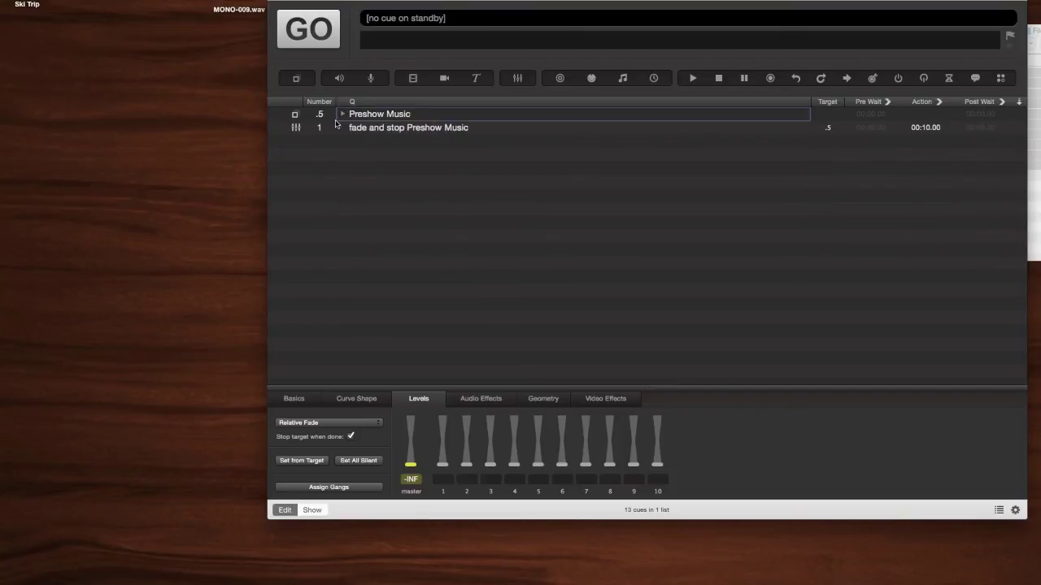